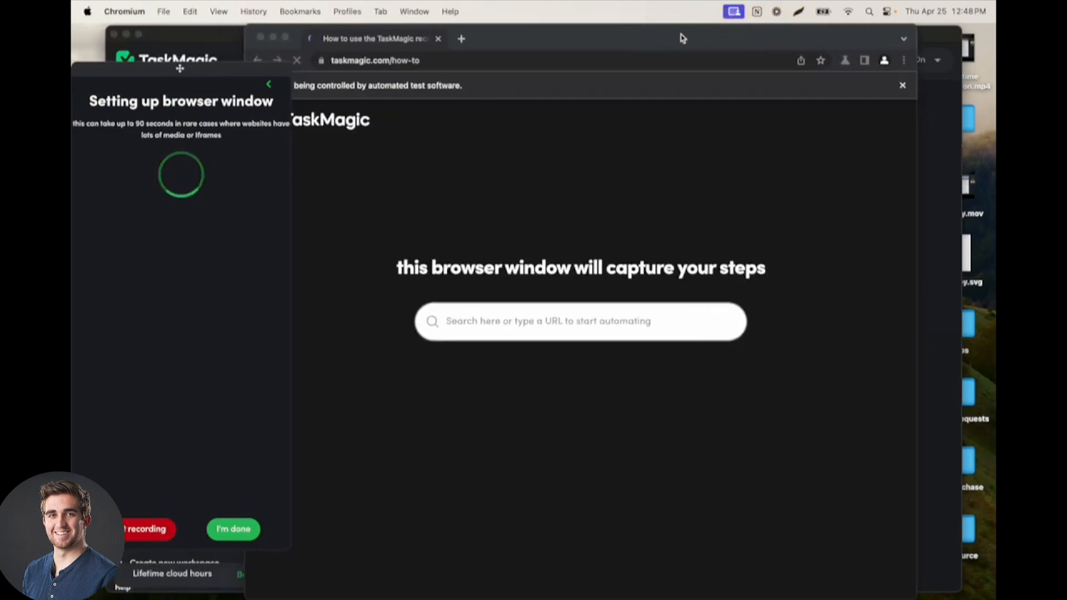
Step: Save the copied Loom share link as the starting URL of the first go-to-page step
{"action": "left_click_drag", "start_coordinate": [659, 42], "coordinate": [687, 34]}
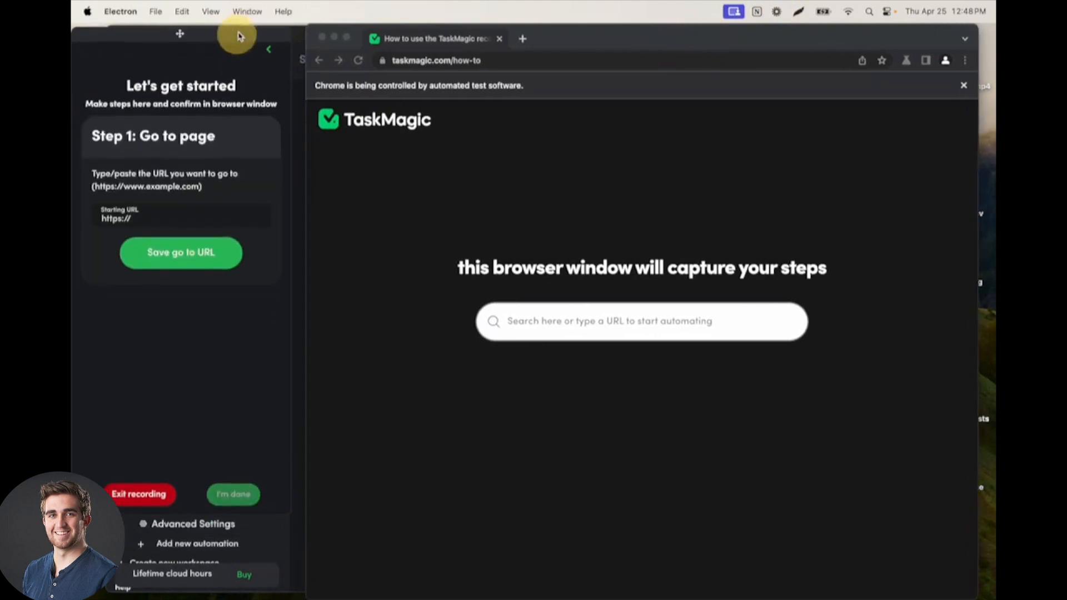
{"action": "left_click", "coordinate": [167, 214]}
{"action": "key", "text": "super+v"}
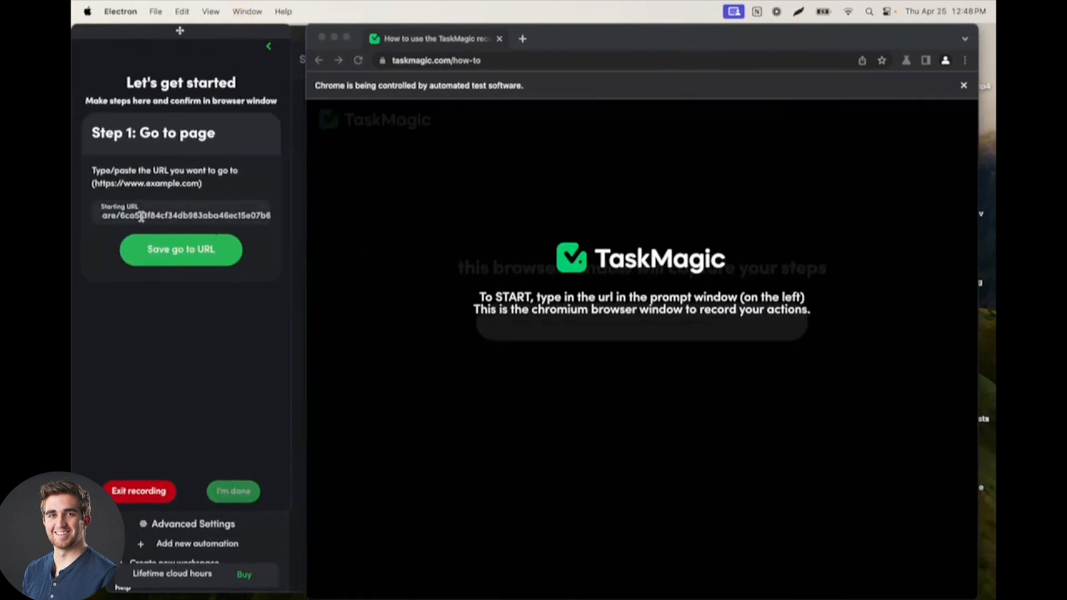
{"action": "left_click", "coordinate": [190, 245]}
{"action": "left_click", "coordinate": [599, 38]}
{"action": "left_click_drag", "start_coordinate": [599, 38], "coordinate": [605, 36]}
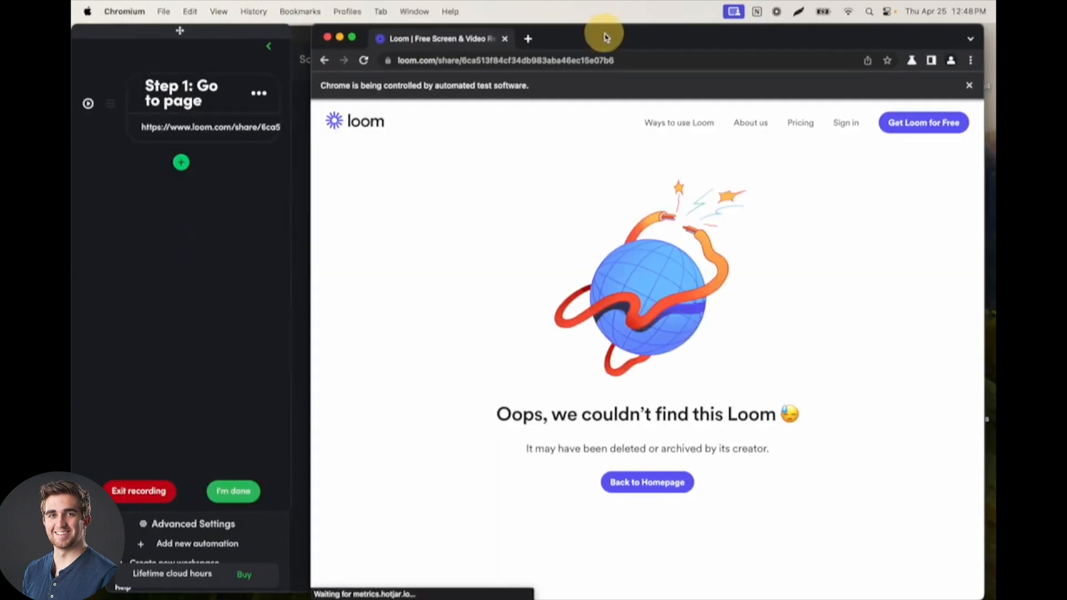
Step: Replace the first step's URL with the copied encuentra24.com/panama-es/bienes-raices-venta-de-propiedades-casas address, save it and run the step
{"action": "left_click", "coordinate": [180, 30]}
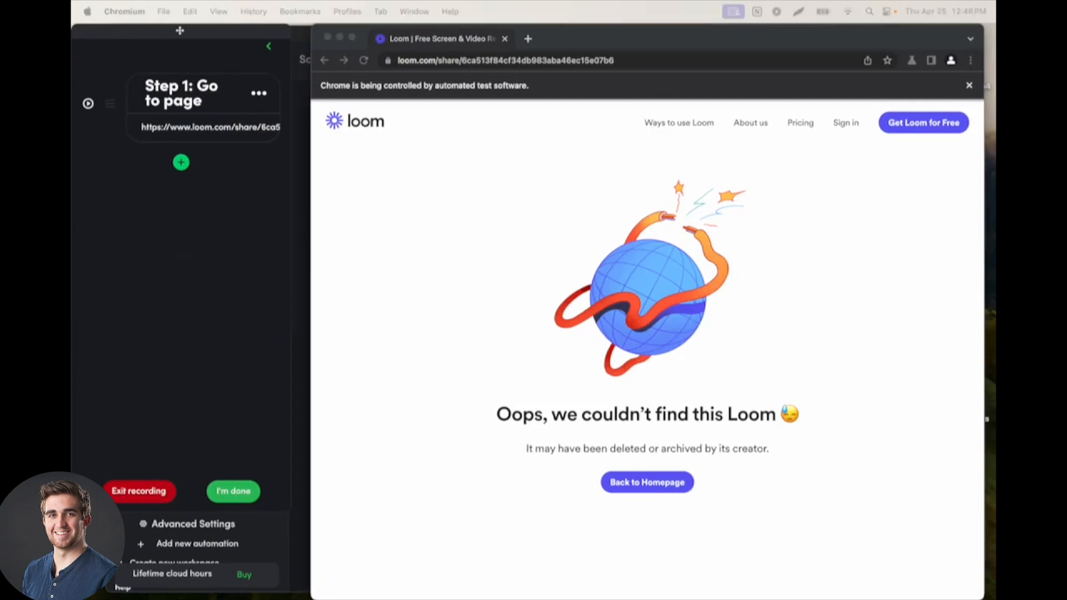
{"action": "left_click", "coordinate": [185, 128]}
{"action": "triple_click", "coordinate": [170, 257]}
{"action": "type", "text": "https://www.encuentra24.com/panama-es/bienes-raices-venta-de-propiedades-casas"}
{"action": "left_click", "coordinate": [176, 318]}
{"action": "left_click", "coordinate": [86, 103]}
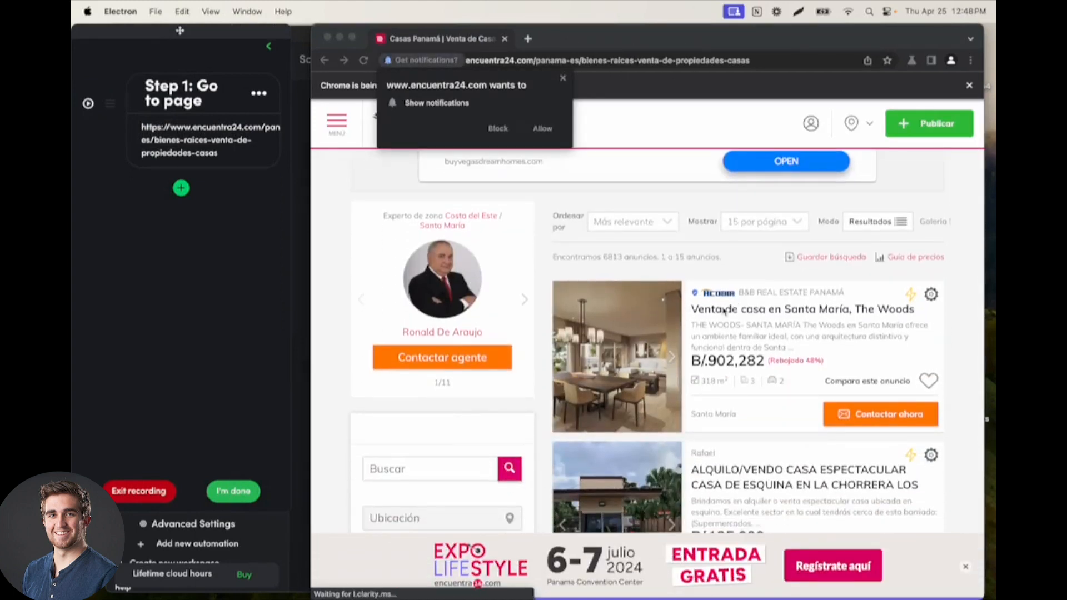
Step: Look over the house listings and dismiss the site's notification request
{"action": "scroll", "coordinate": [722, 314], "scroll_direction": "down", "scroll_amount": 2}
{"action": "scroll", "coordinate": [734, 398], "scroll_direction": "down", "scroll_amount": 4}
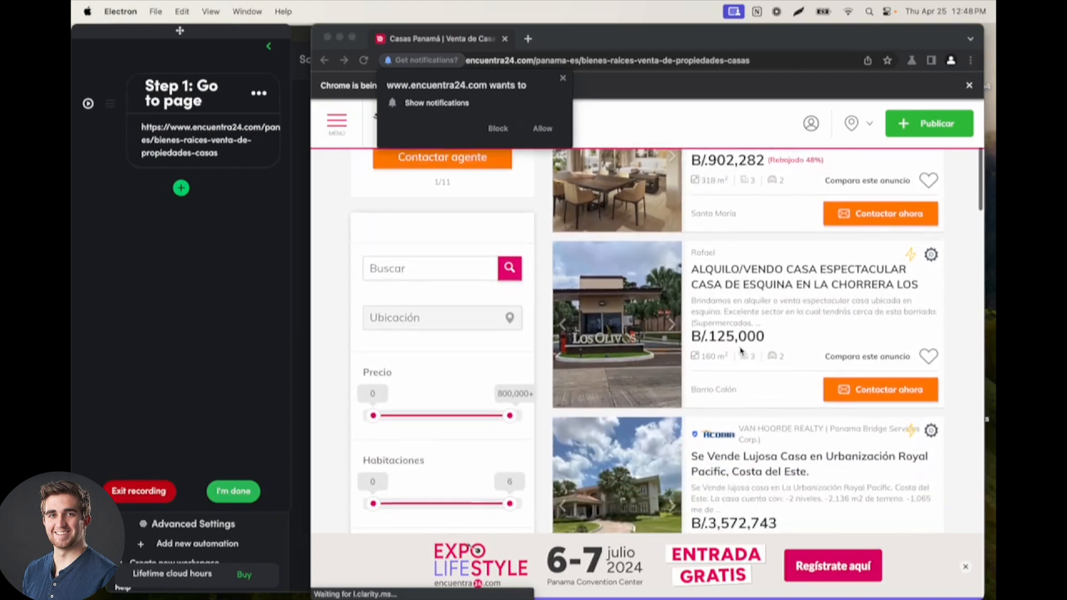
{"action": "scroll", "coordinate": [728, 269], "scroll_direction": "down", "scroll_amount": 3}
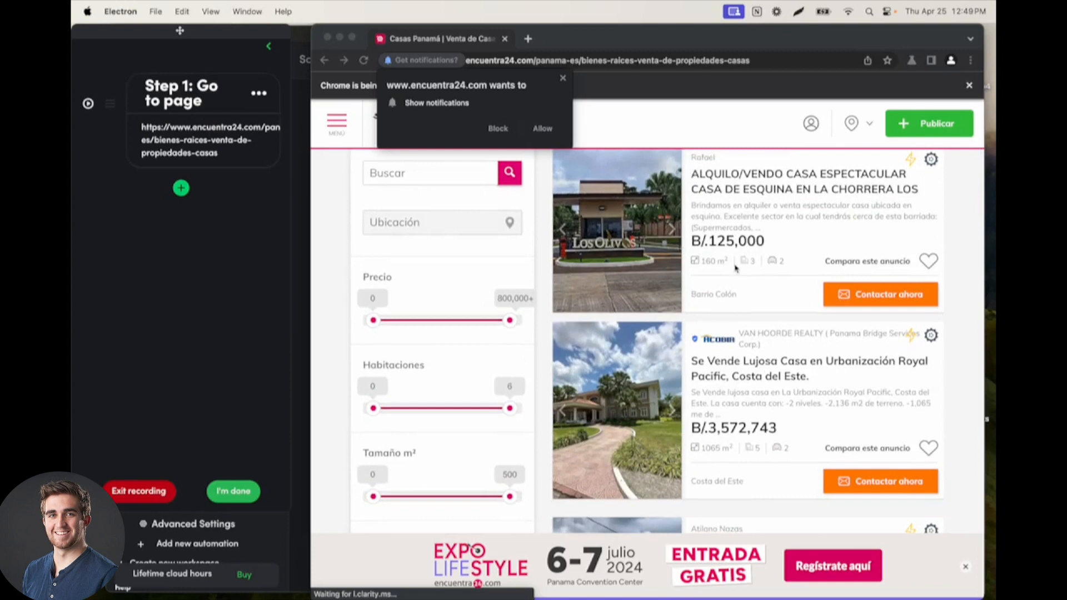
{"action": "scroll", "coordinate": [735, 269], "scroll_direction": "up", "scroll_amount": 6}
{"action": "left_click", "coordinate": [562, 78]}
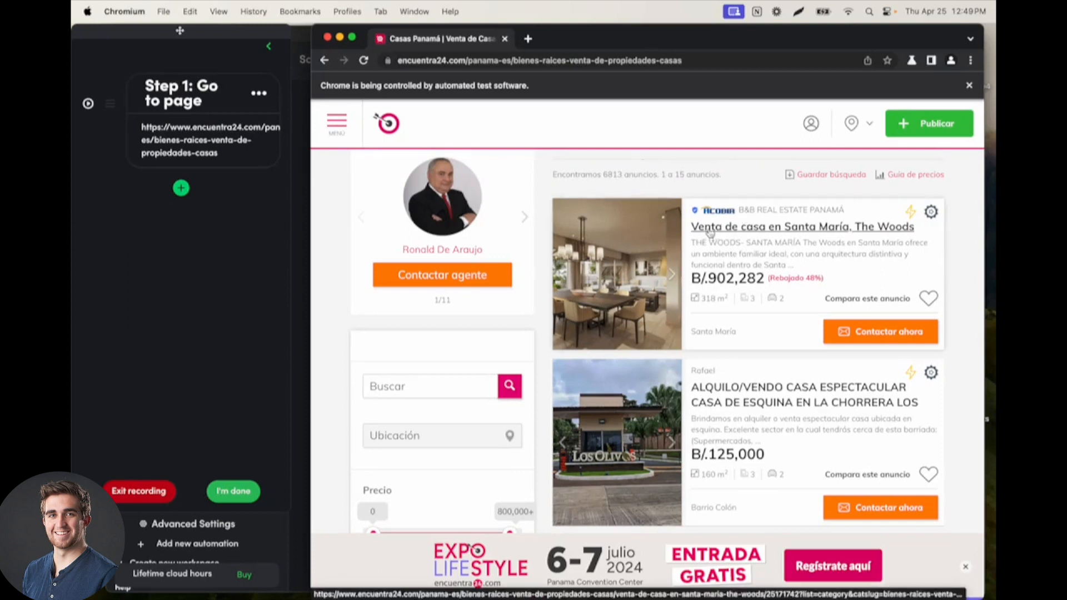
{"action": "left_click", "coordinate": [739, 400]}
Step: Add a scrape-a-list step after the page step, capturing the listing titles from the first two house titles in Column A
{"action": "left_click", "coordinate": [182, 189]}
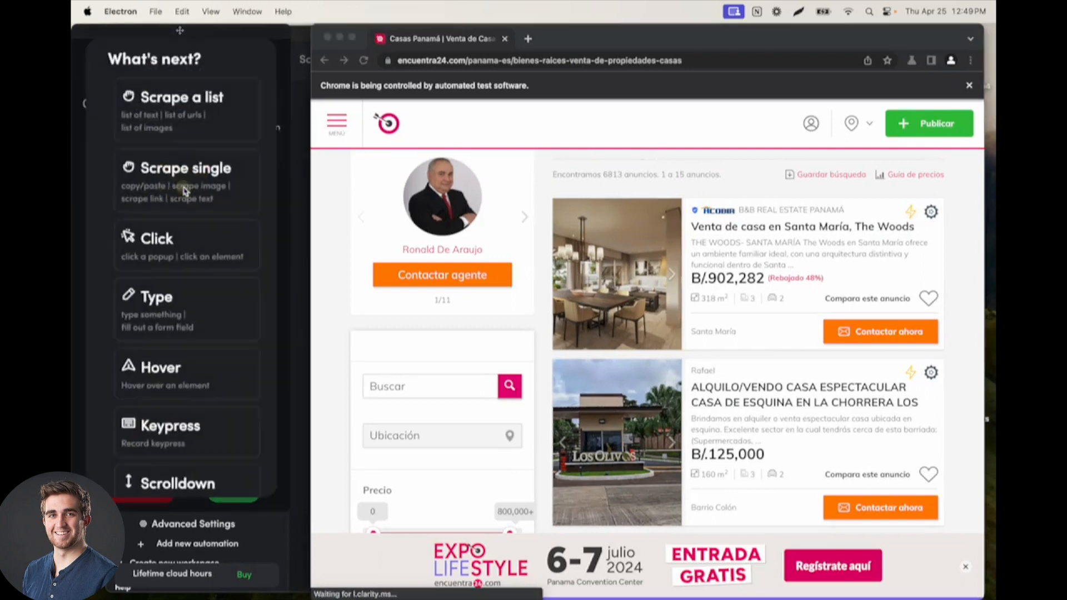
{"action": "left_click", "coordinate": [179, 111]}
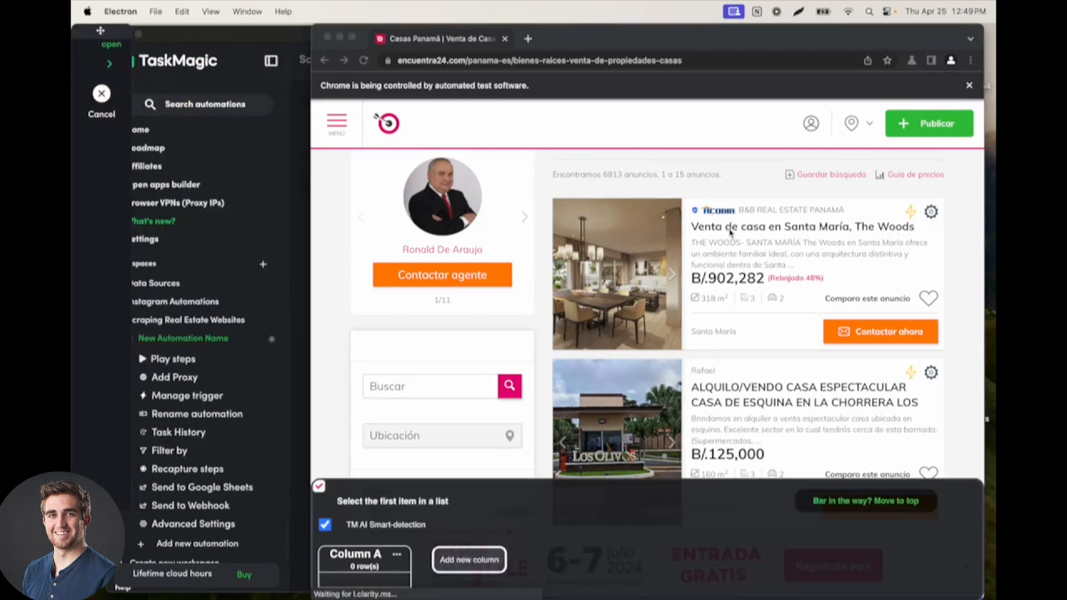
{"action": "left_click", "coordinate": [721, 232]}
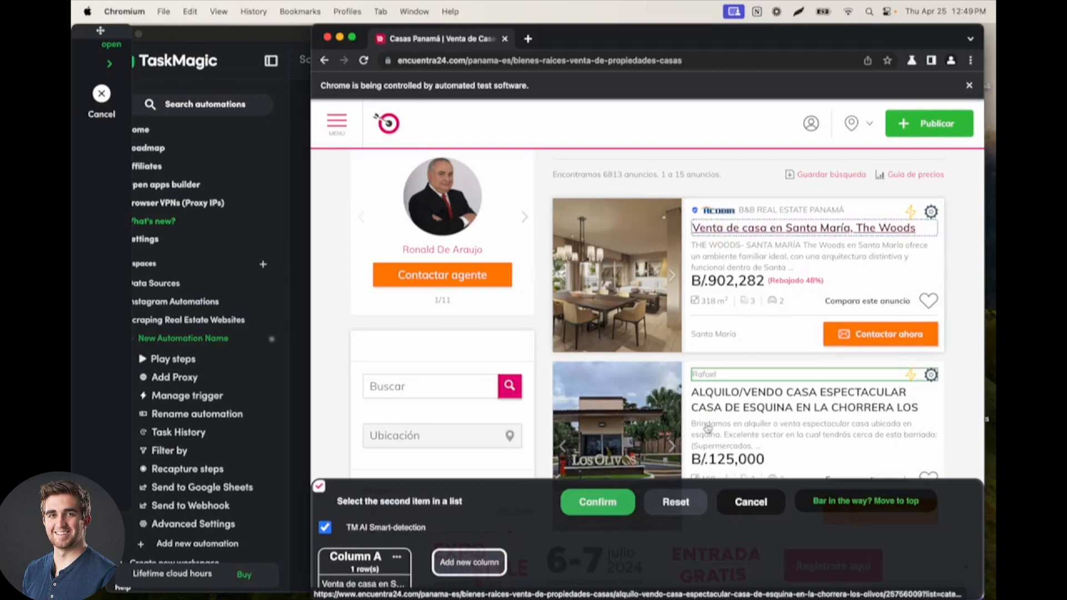
{"action": "left_click", "coordinate": [717, 397]}
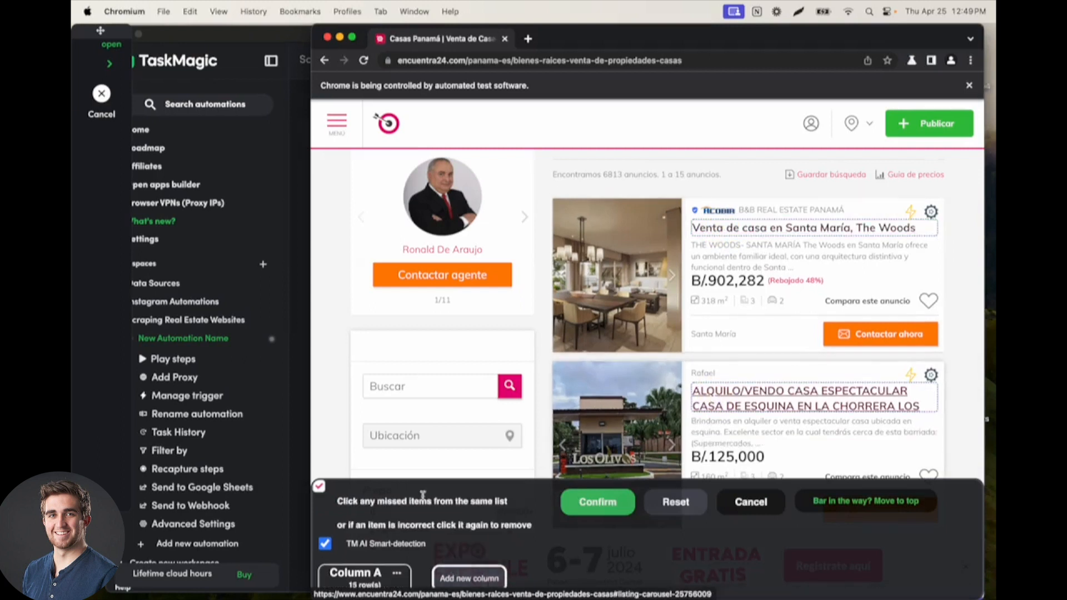
{"action": "scroll", "coordinate": [423, 496], "scroll_direction": "down", "scroll_amount": 2}
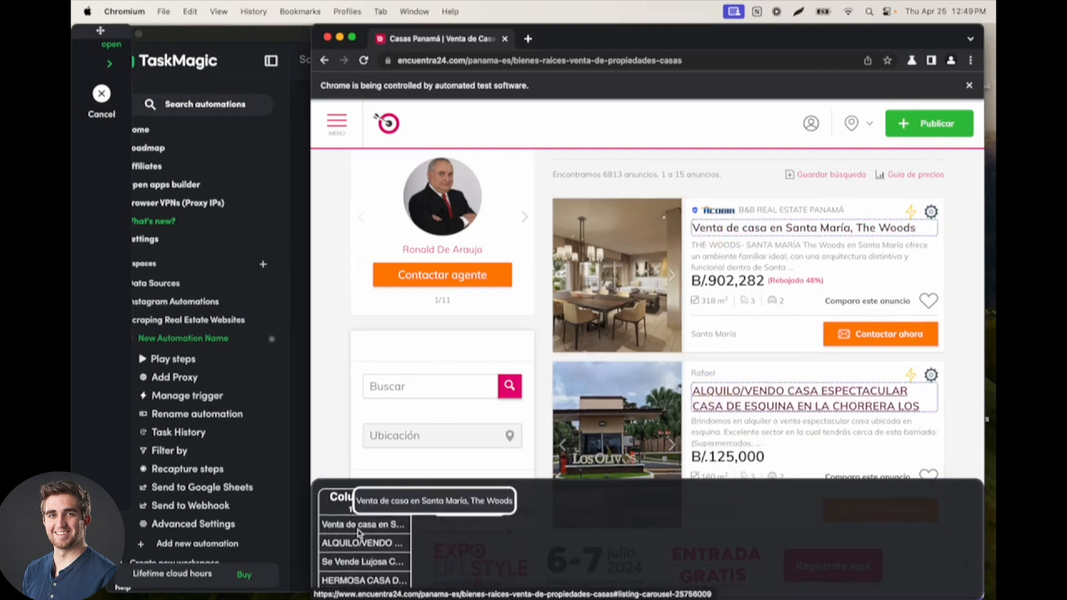
{"action": "scroll", "coordinate": [621, 331], "scroll_direction": "down", "scroll_amount": 8}
{"action": "scroll", "coordinate": [621, 331], "scroll_direction": "up", "scroll_amount": 8}
{"action": "scroll", "coordinate": [610, 488], "scroll_direction": "up", "scroll_amount": 2}
{"action": "left_click", "coordinate": [610, 489]}
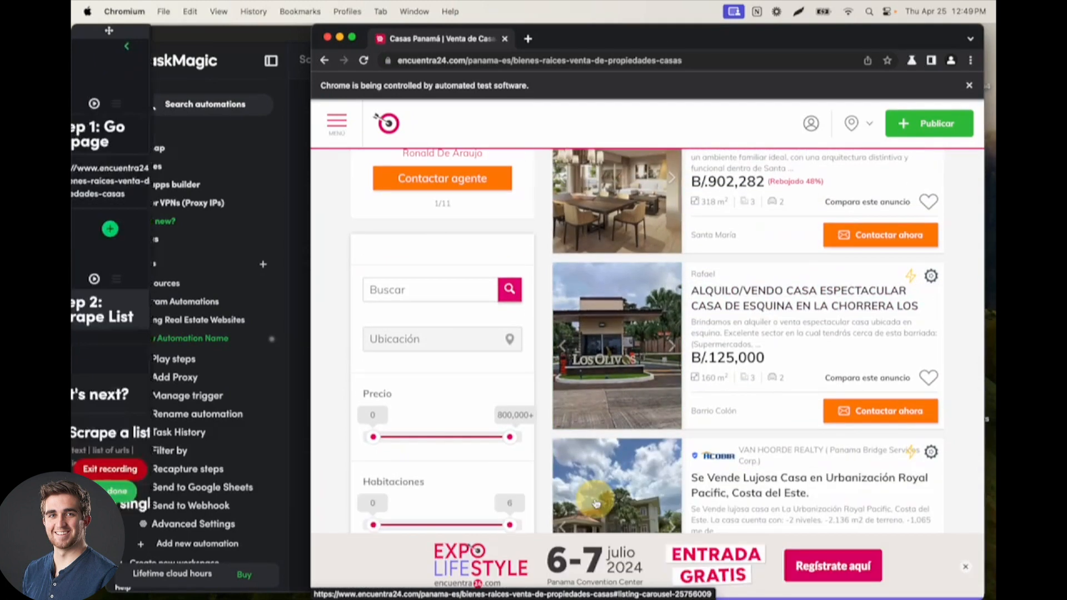
Step: Add a Loop step after the Scrape List step, choosing its loop item, and close the list of actions
{"action": "scroll", "coordinate": [219, 243], "scroll_direction": "down", "scroll_amount": 5}
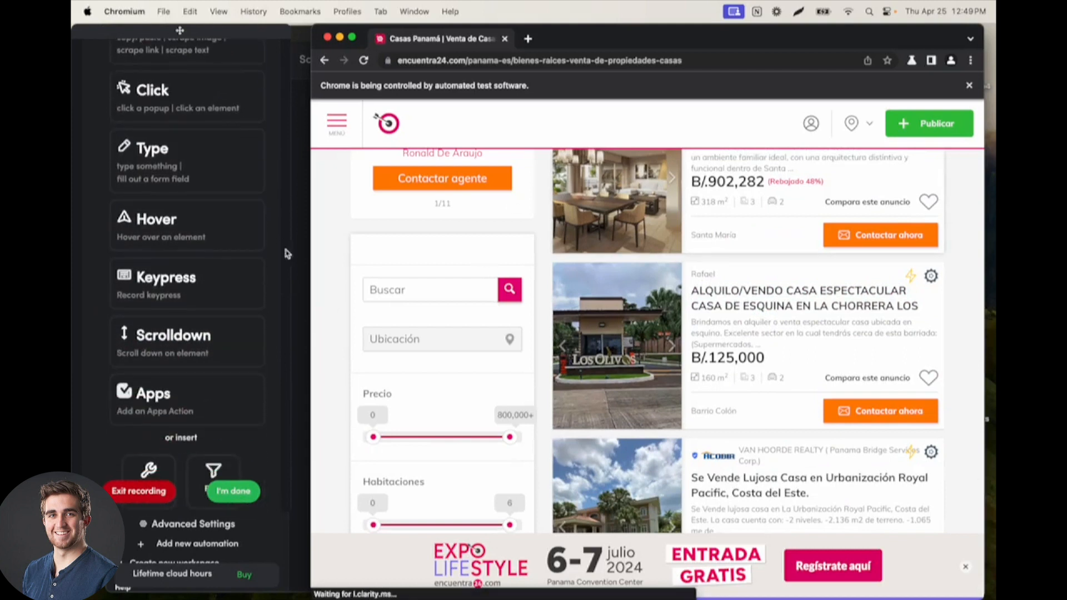
{"action": "scroll", "coordinate": [278, 226], "scroll_direction": "up", "scroll_amount": 5}
{"action": "scroll", "coordinate": [169, 167], "scroll_direction": "down", "scroll_amount": 5}
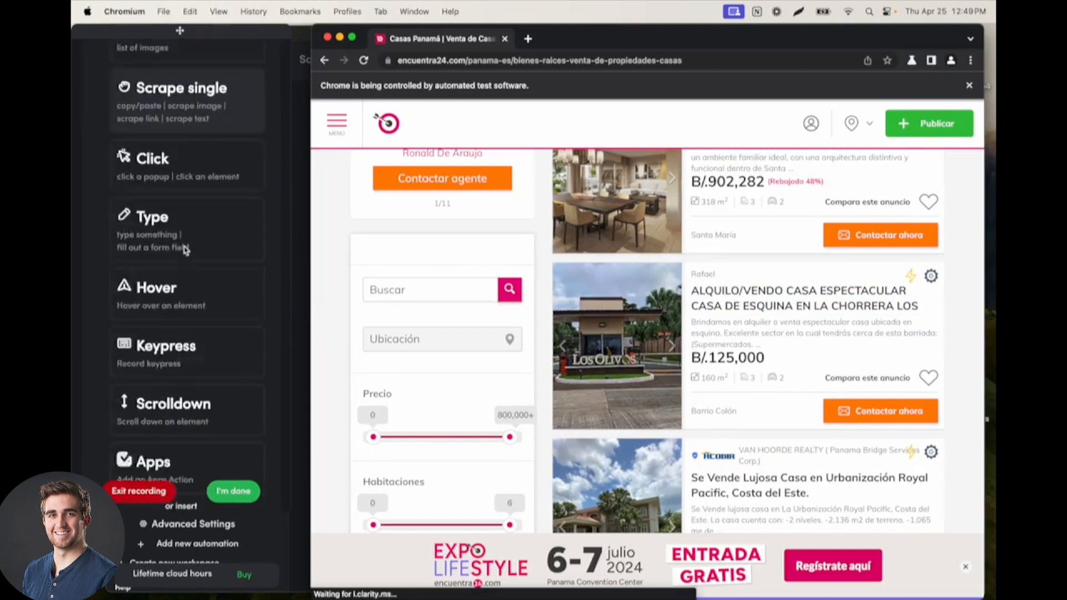
{"action": "left_click", "coordinate": [149, 420]}
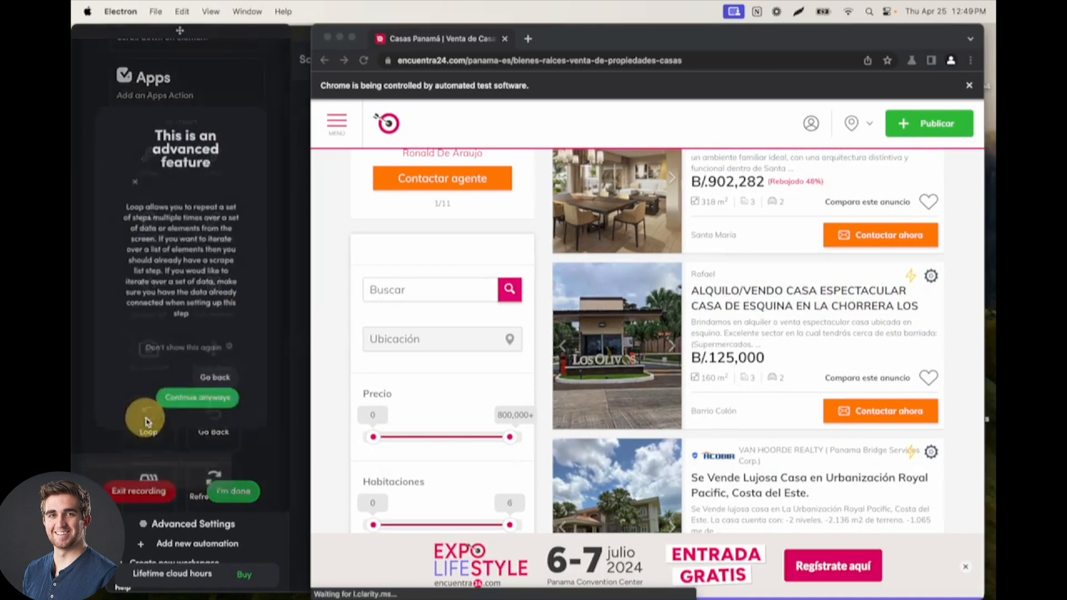
{"action": "left_click", "coordinate": [201, 412]}
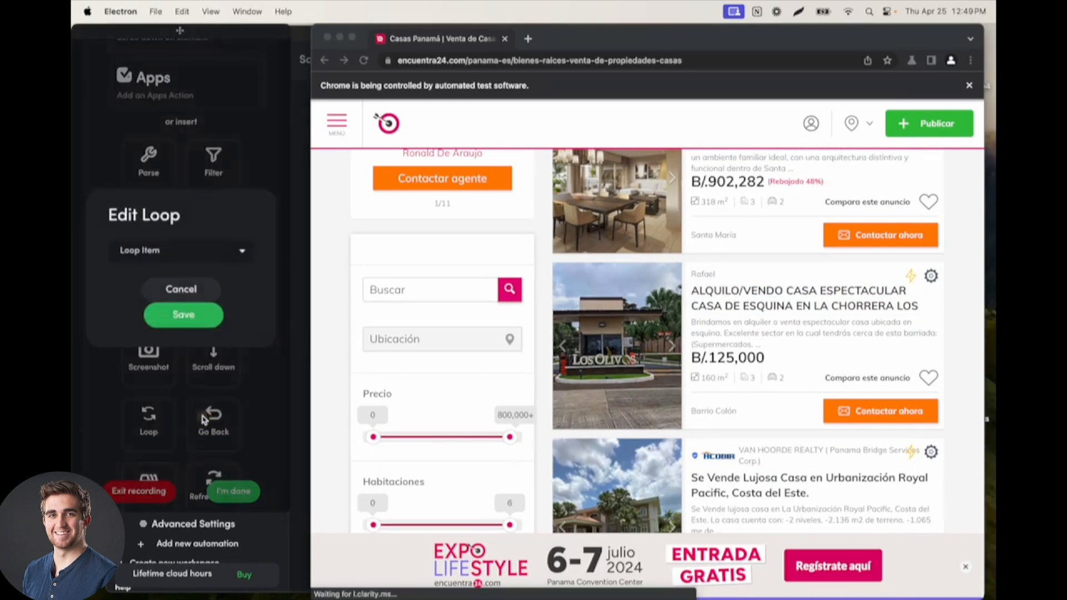
{"action": "left_click", "coordinate": [150, 260]}
{"action": "left_click", "coordinate": [142, 276]}
{"action": "left_click", "coordinate": [168, 314]}
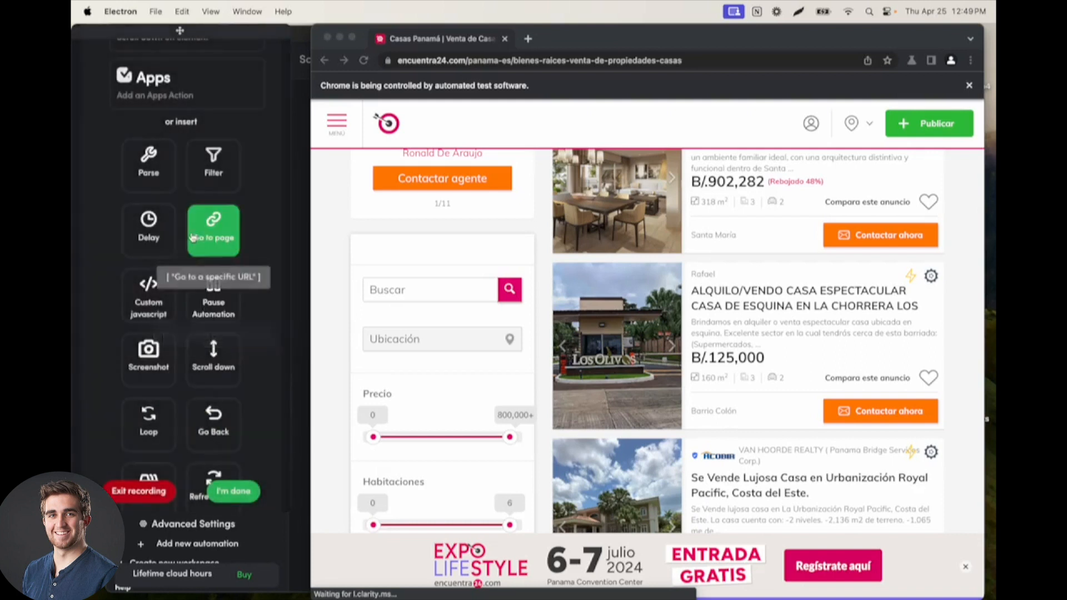
{"action": "scroll", "coordinate": [150, 333], "scroll_direction": "down", "scroll_amount": 5}
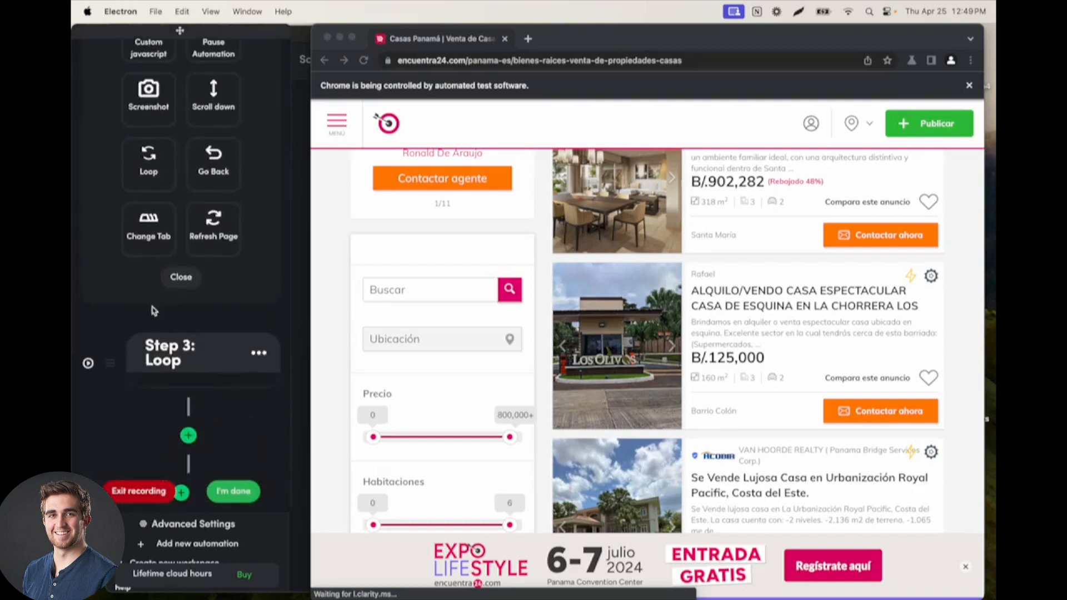
{"action": "left_click", "coordinate": [181, 277]}
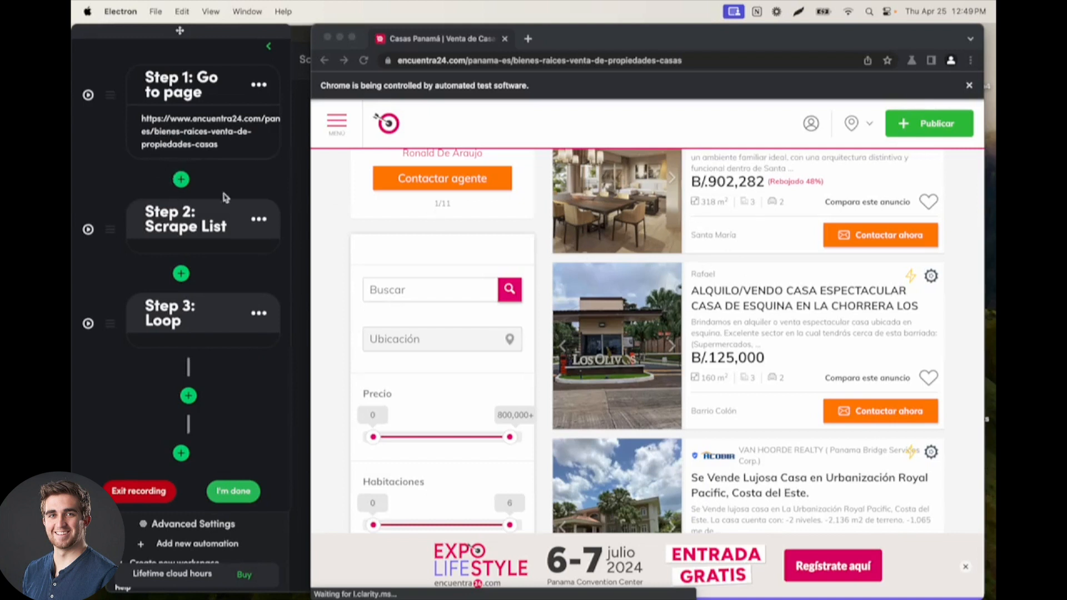
Step: Record a click step inside the loop on the listing title "Venta de casa en Santa María, The Woods"
{"action": "scroll", "coordinate": [526, 180], "scroll_direction": "up", "scroll_amount": 3}
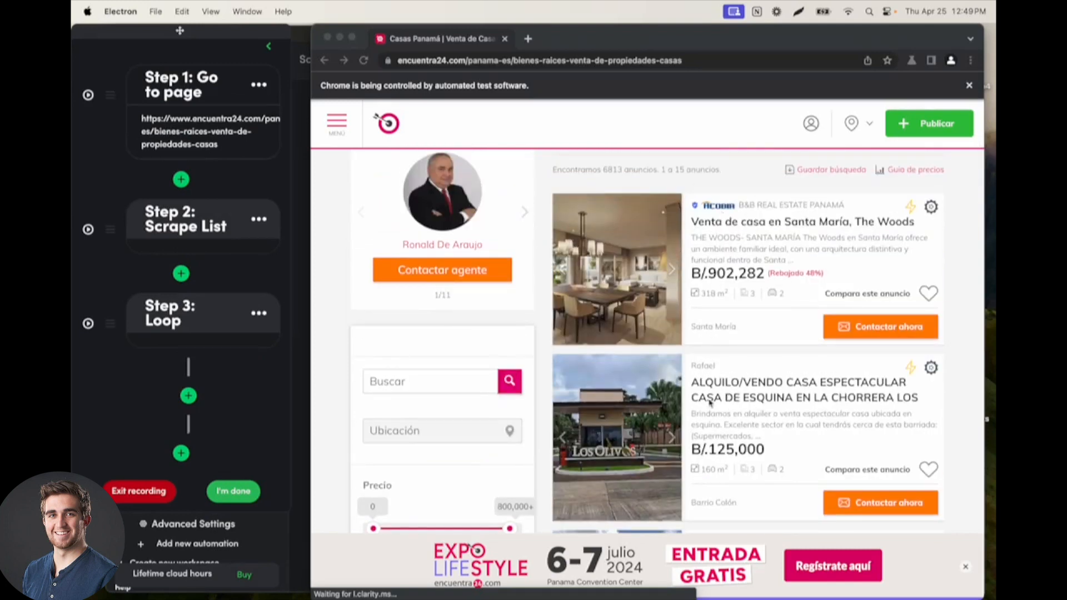
{"action": "scroll", "coordinate": [716, 484], "scroll_direction": "down", "scroll_amount": 2}
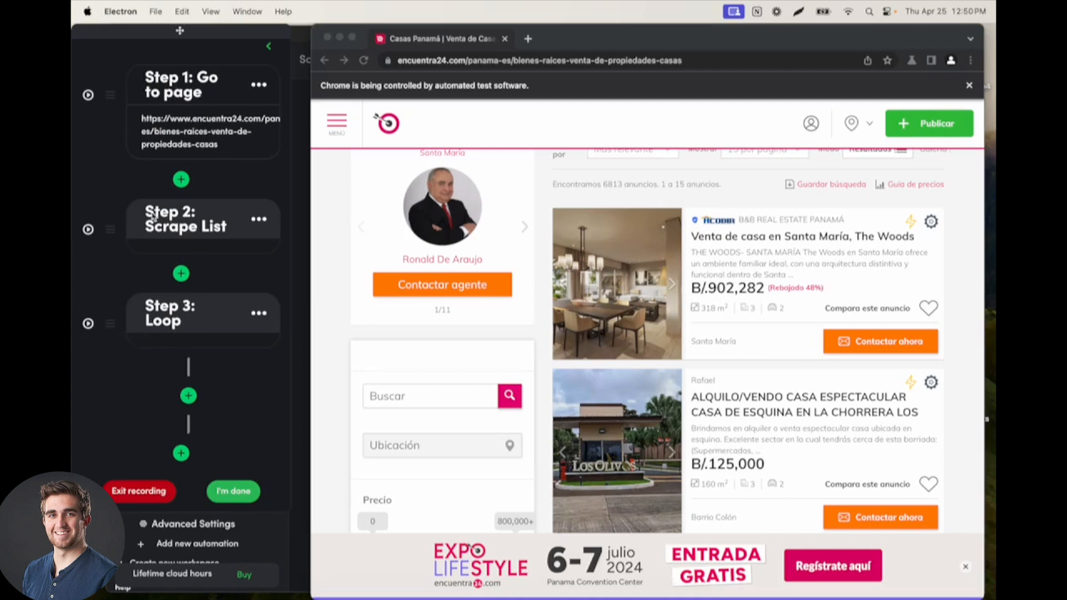
{"action": "left_click", "coordinate": [189, 398]}
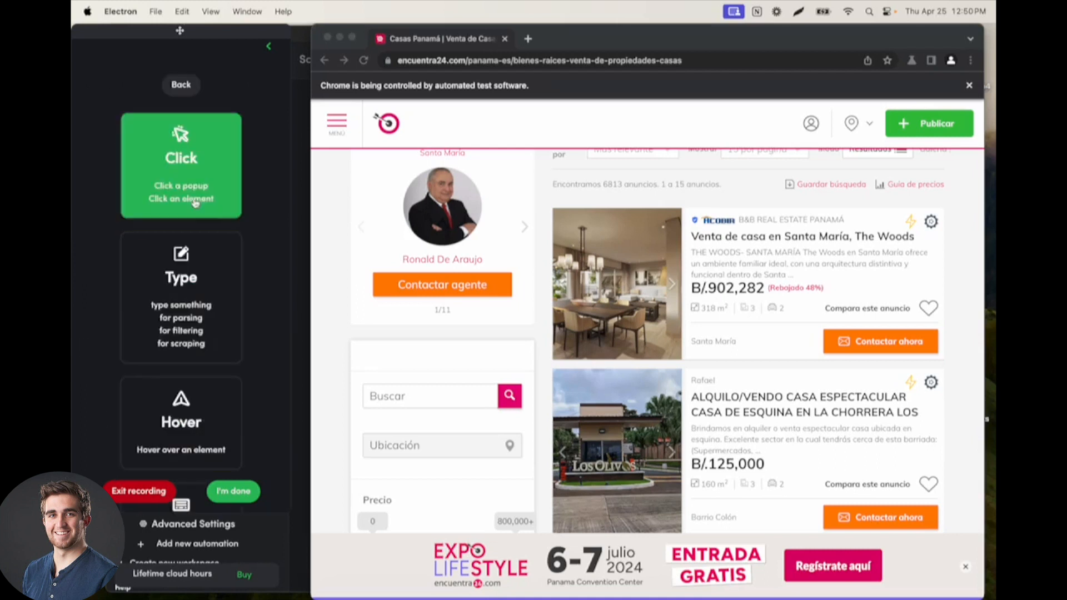
{"action": "left_click", "coordinate": [200, 159]}
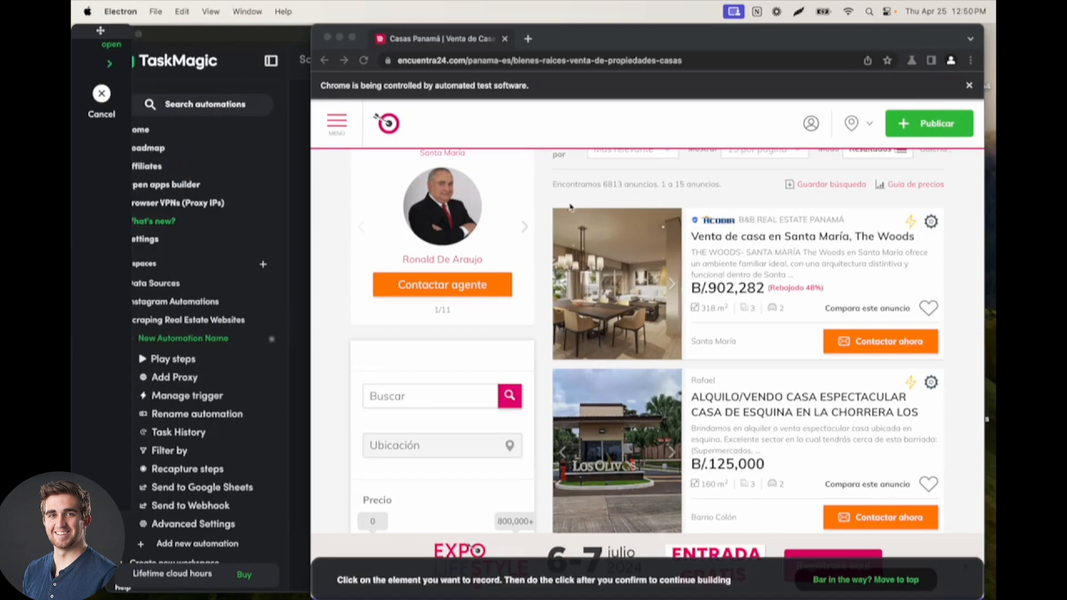
{"action": "left_click", "coordinate": [717, 237]}
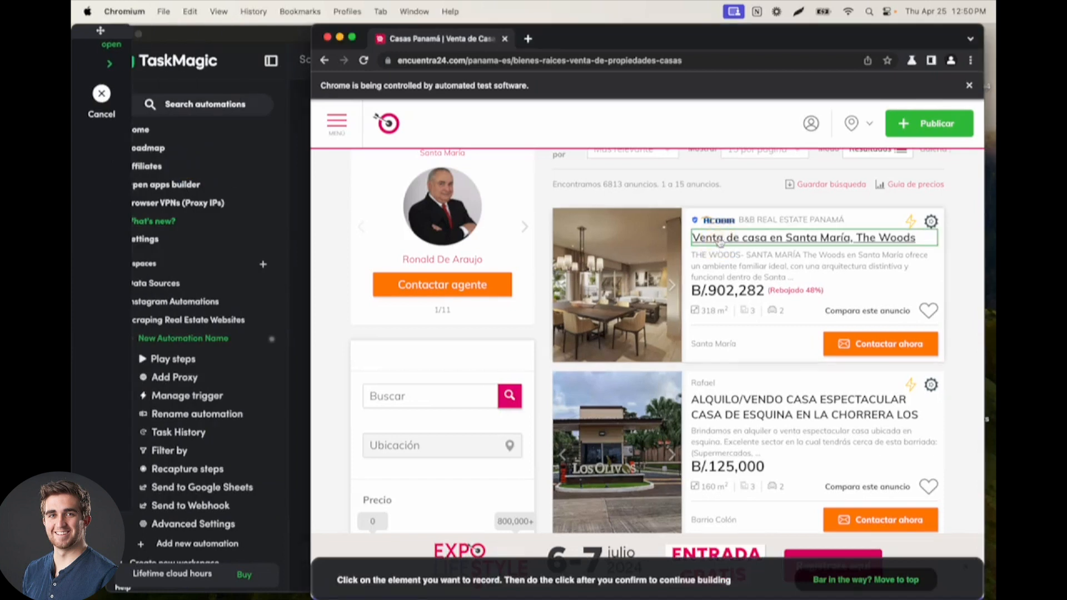
{"action": "left_click", "coordinate": [721, 239]}
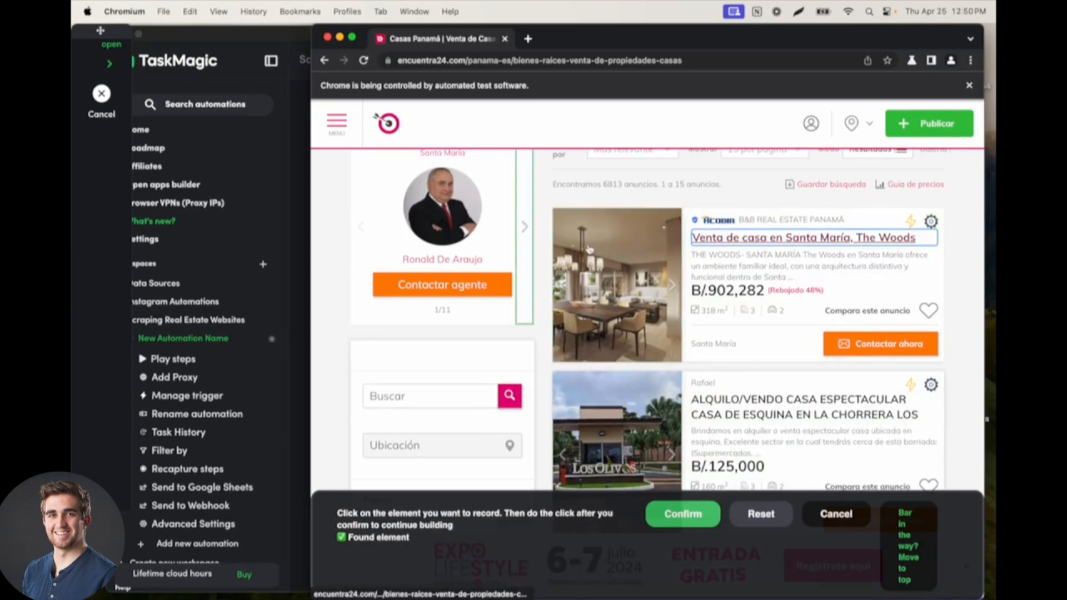
{"action": "left_click", "coordinate": [683, 513]}
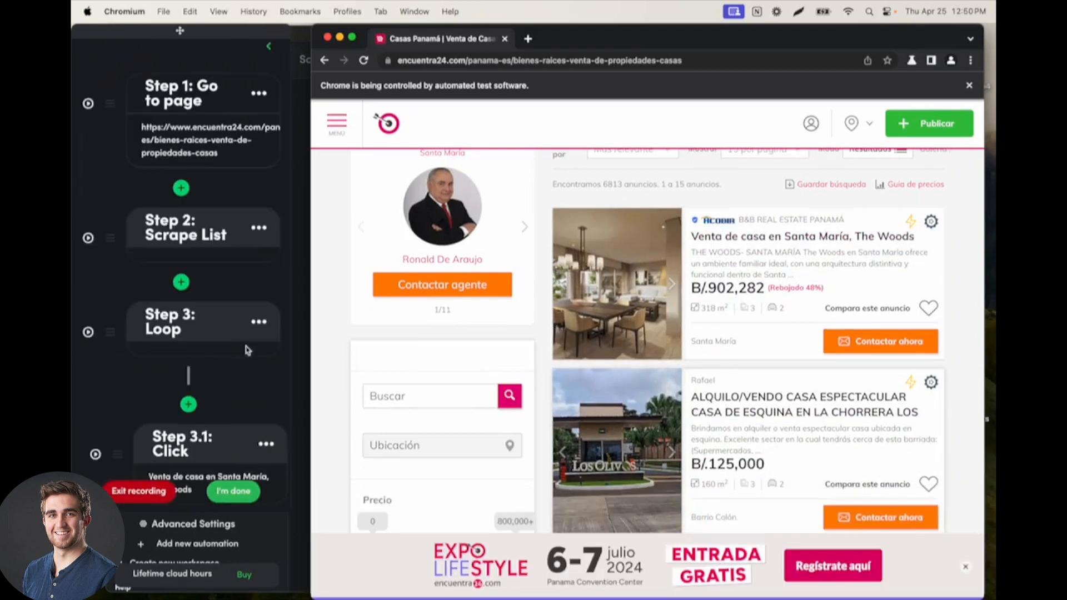
Step: Add a Scrape step inside the loop, directly after the step that clicks the listing title
{"action": "scroll", "coordinate": [204, 321], "scroll_direction": "down", "scroll_amount": 3}
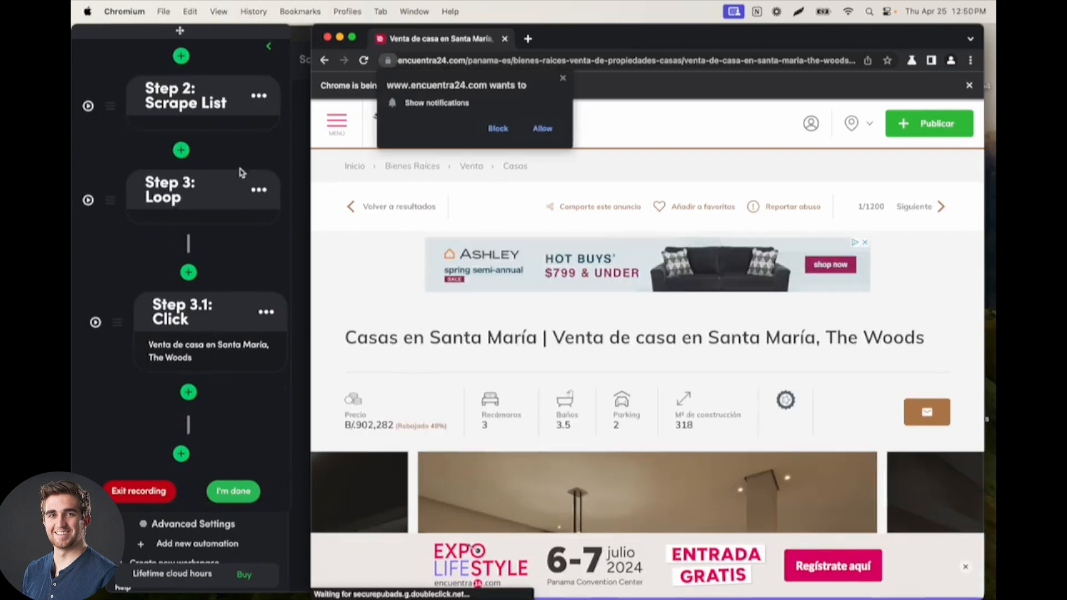
{"action": "scroll", "coordinate": [241, 173], "scroll_direction": "up", "scroll_amount": 3}
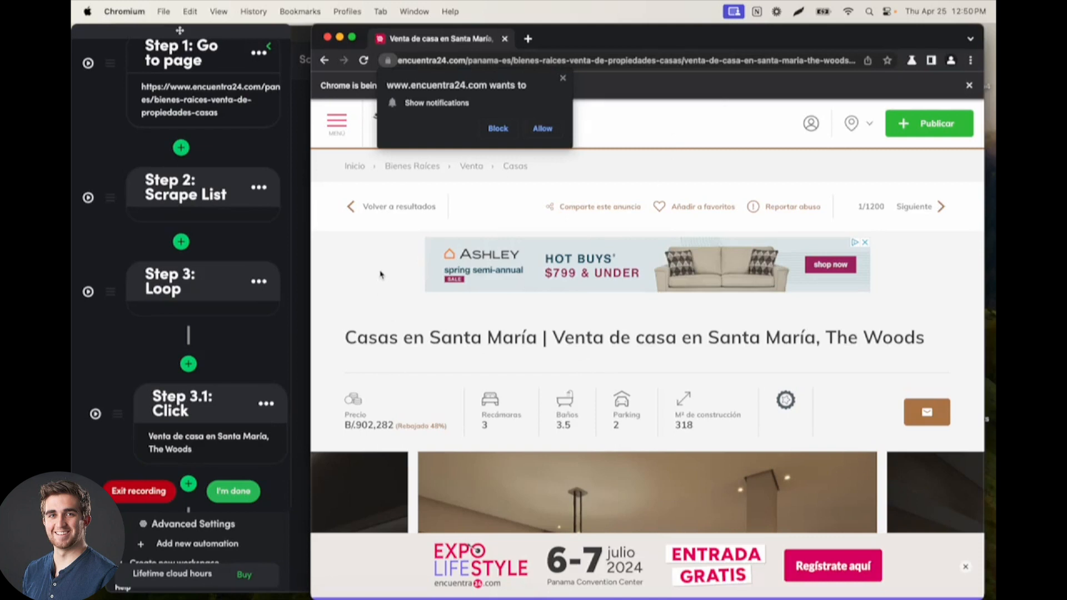
{"action": "scroll", "coordinate": [220, 254], "scroll_direction": "down", "scroll_amount": 1}
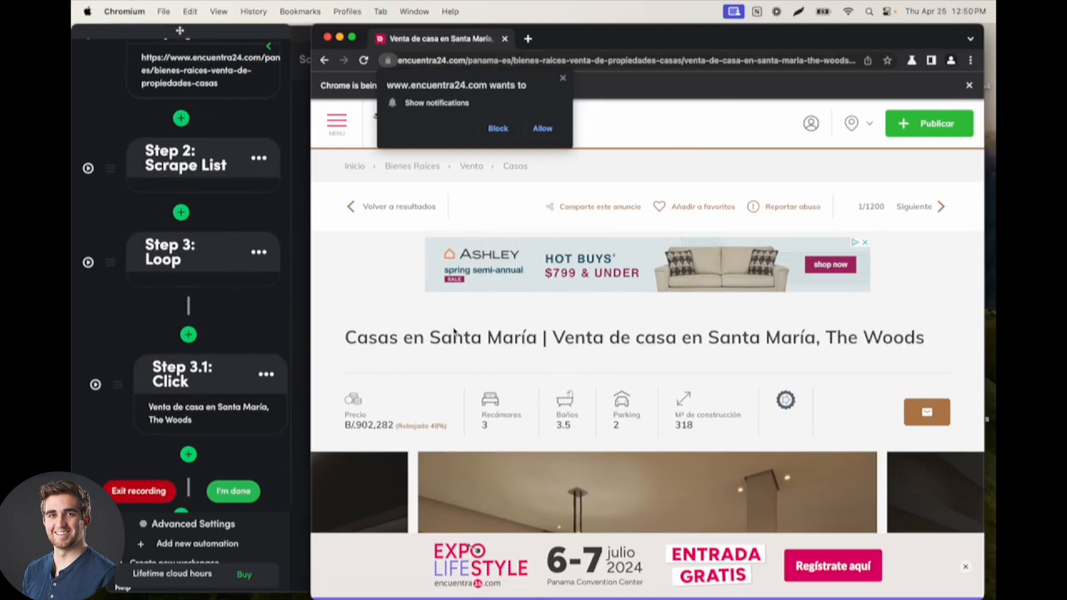
{"action": "scroll", "coordinate": [381, 406], "scroll_direction": "down", "scroll_amount": 3}
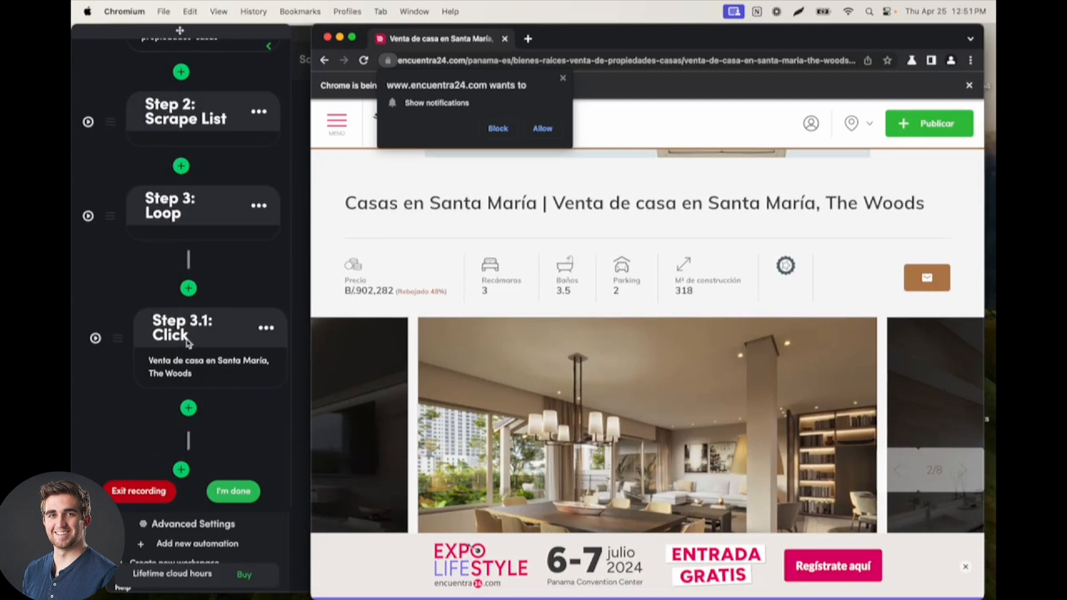
{"action": "left_click", "coordinate": [189, 409]}
{"action": "scroll", "coordinate": [194, 231], "scroll_direction": "down", "scroll_amount": 3}
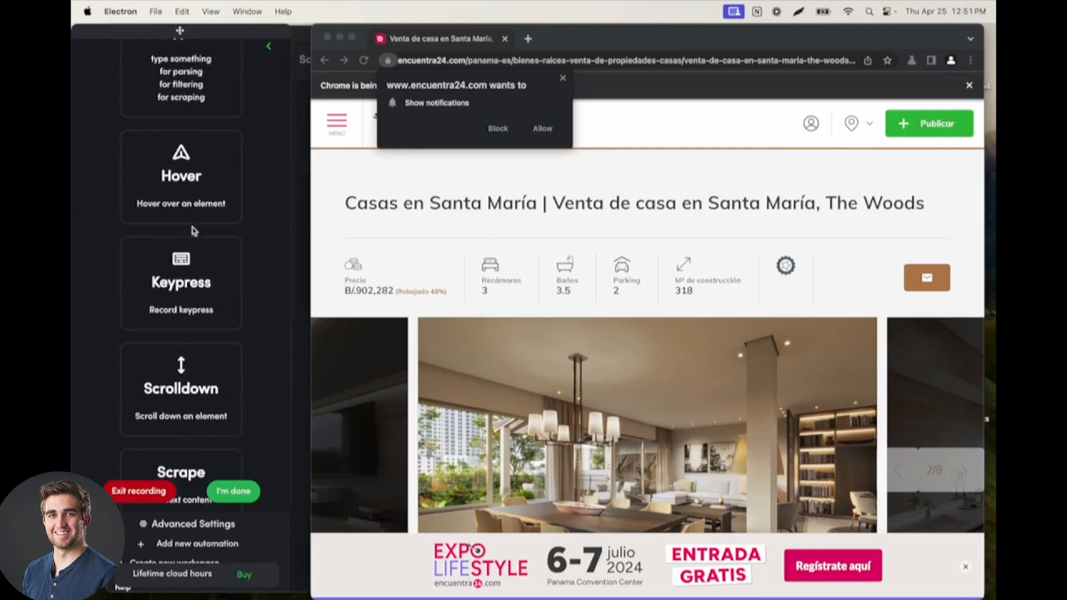
{"action": "scroll", "coordinate": [193, 230], "scroll_direction": "down", "scroll_amount": 2}
{"action": "left_click", "coordinate": [186, 401]}
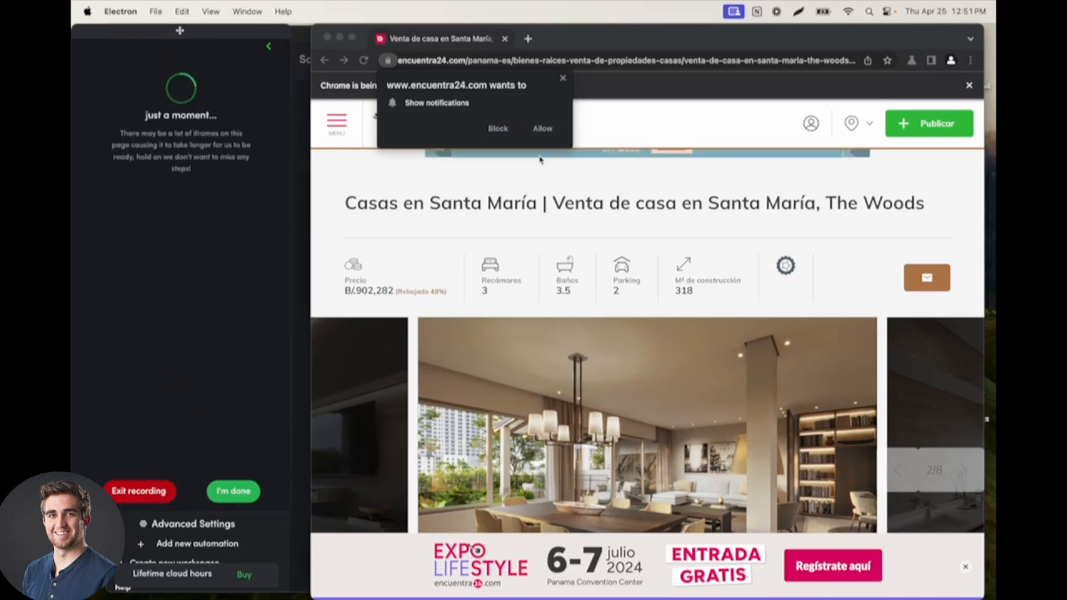
Step: Dismiss the site's notification request and nudge the recording browser window slightly
{"action": "left_click", "coordinate": [586, 39]}
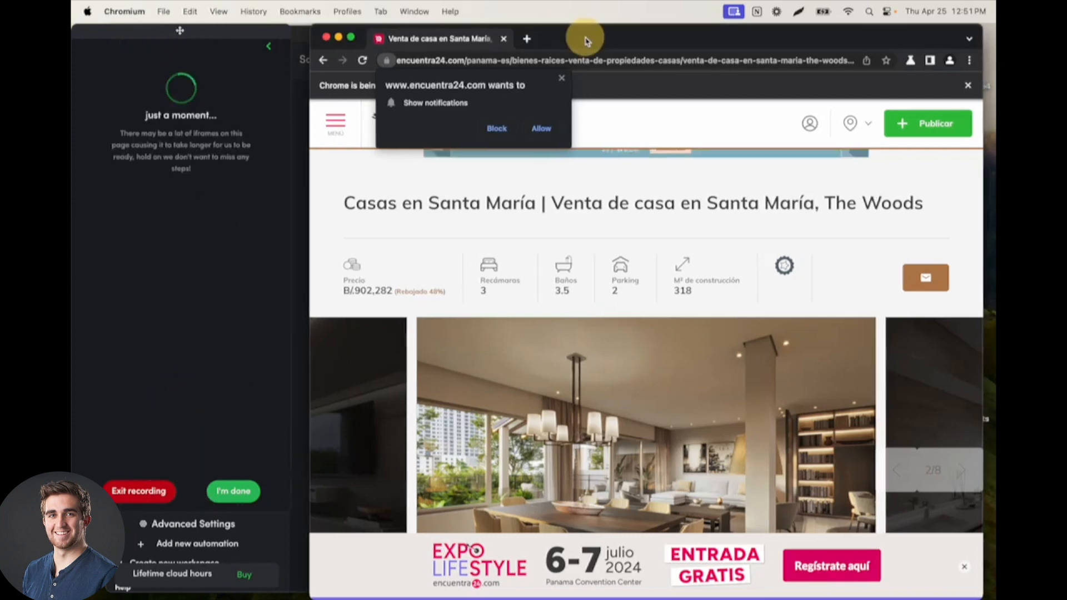
{"action": "left_click", "coordinate": [563, 80]}
{"action": "left_click_drag", "start_coordinate": [593, 40], "coordinate": [587, 42]}
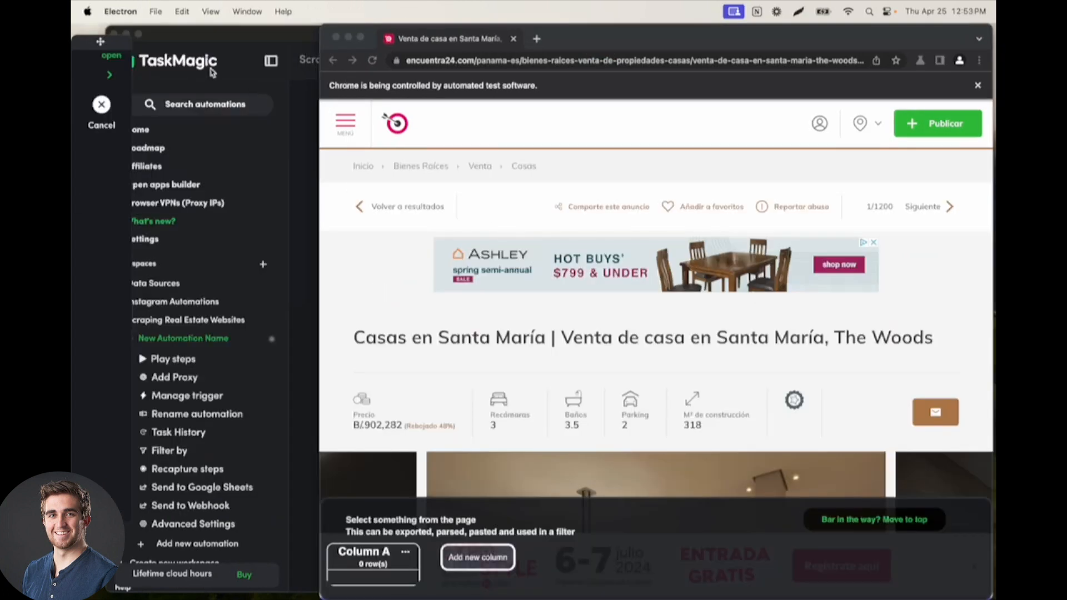
{"action": "left_click_drag", "start_coordinate": [567, 35], "coordinate": [564, 35]}
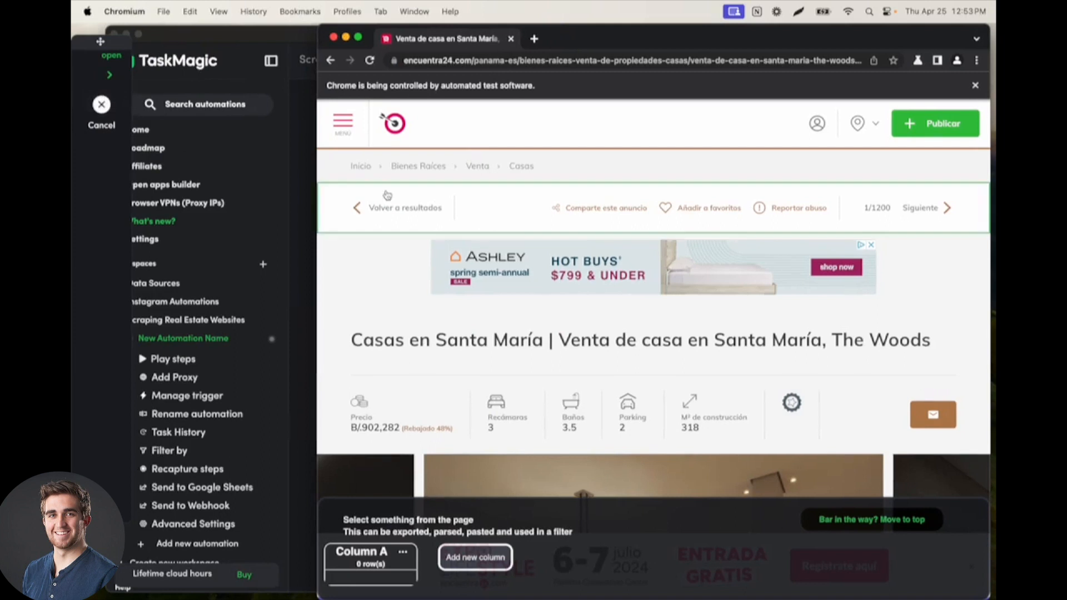
Step: Capture the listing's price in Column A, bedrooms (Recámaras) in Column B and bathrooms (Baños) in Column C
{"action": "left_click", "coordinate": [384, 431]}
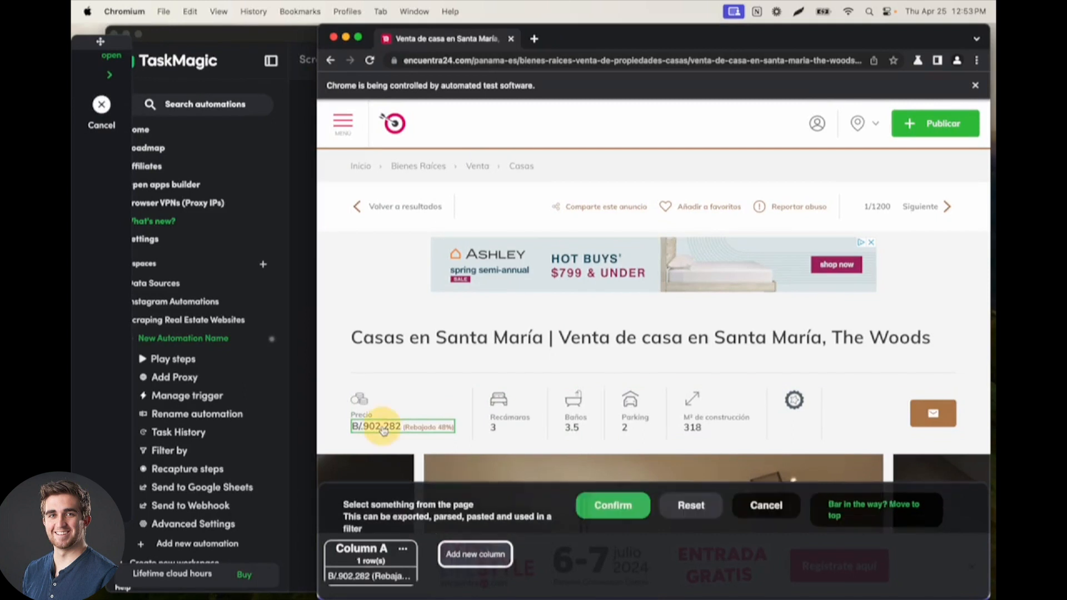
{"action": "left_click", "coordinate": [461, 553]}
{"action": "left_click", "coordinate": [499, 431]}
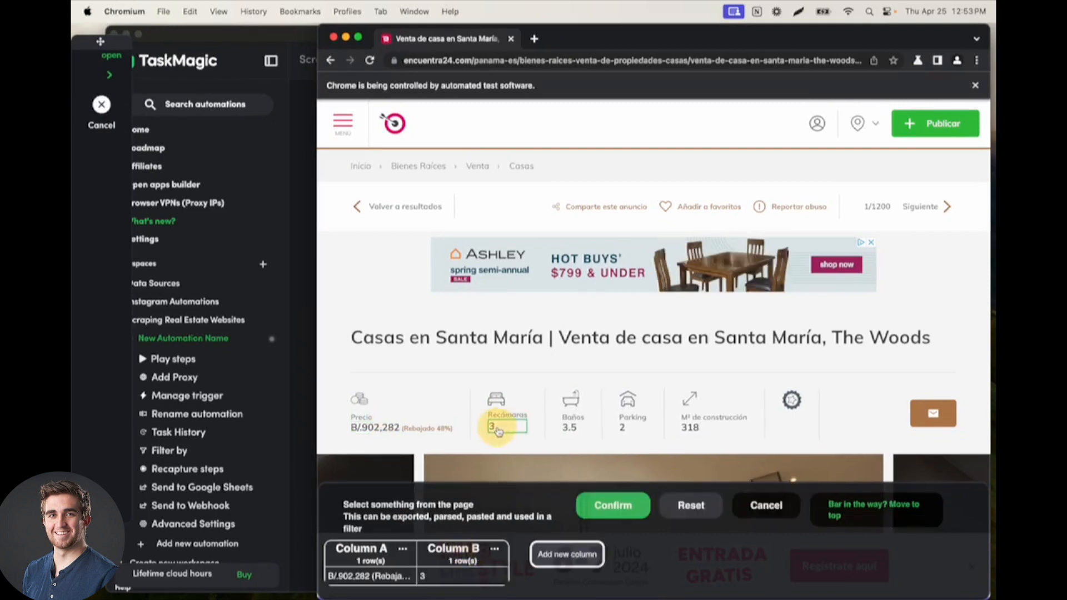
{"action": "left_click", "coordinate": [567, 554]}
{"action": "left_click", "coordinate": [572, 428]}
Step: Capture the Parking value in Column D and the M² de construcción value in Column E, and confirm the scrape selection
{"action": "left_click", "coordinate": [659, 554]}
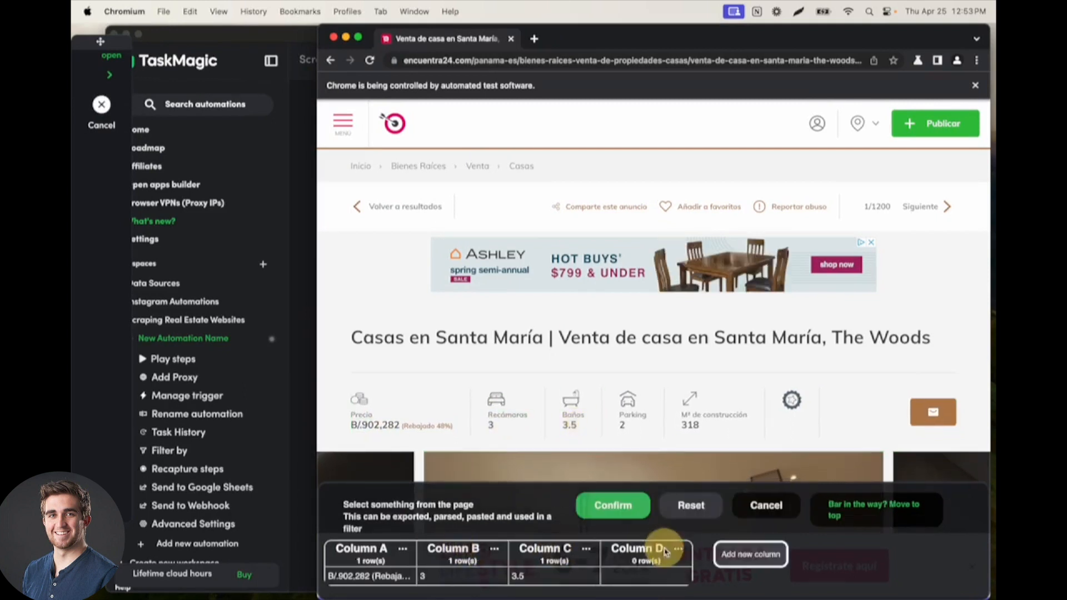
{"action": "left_click", "coordinate": [635, 426]}
{"action": "left_click", "coordinate": [750, 554]}
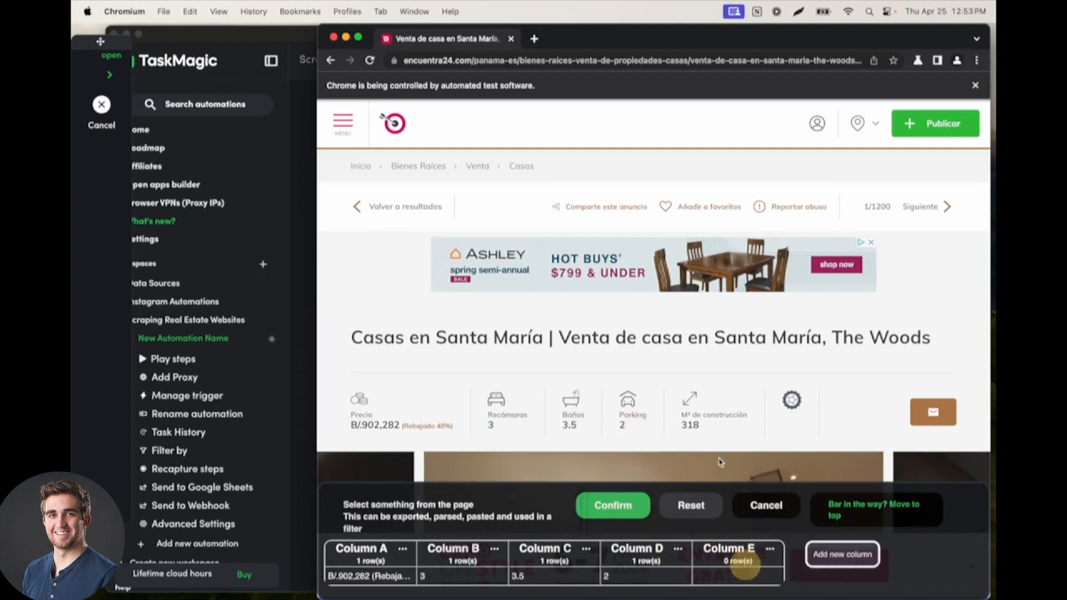
{"action": "left_click", "coordinate": [705, 427]}
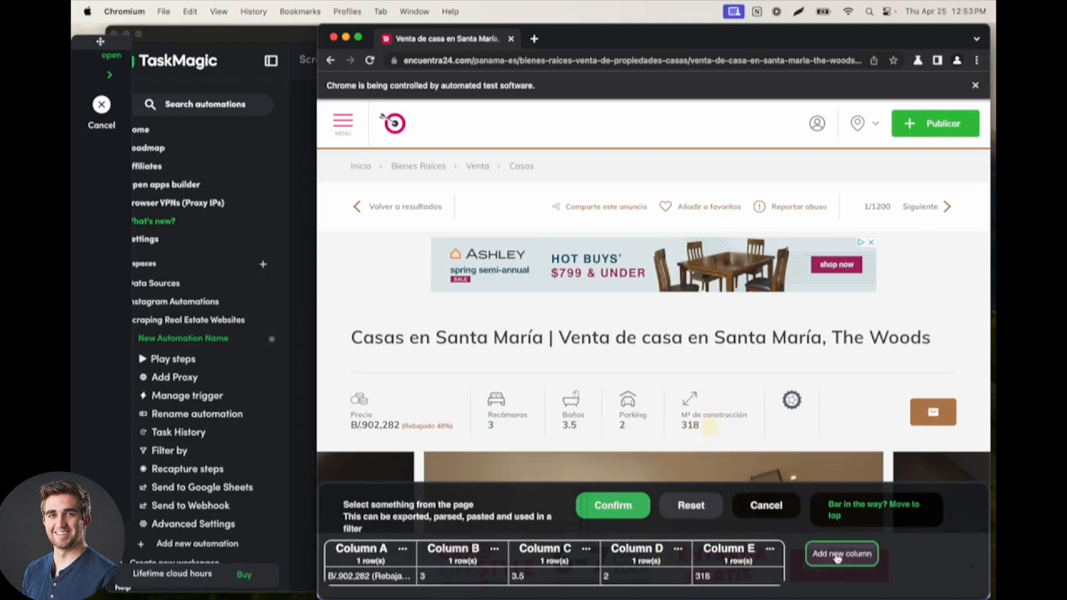
{"action": "left_click", "coordinate": [613, 506]}
Step: Check the recorded scrape steps inside the loop and finish the recording
{"action": "scroll", "coordinate": [230, 281], "scroll_direction": "down", "scroll_amount": 5}
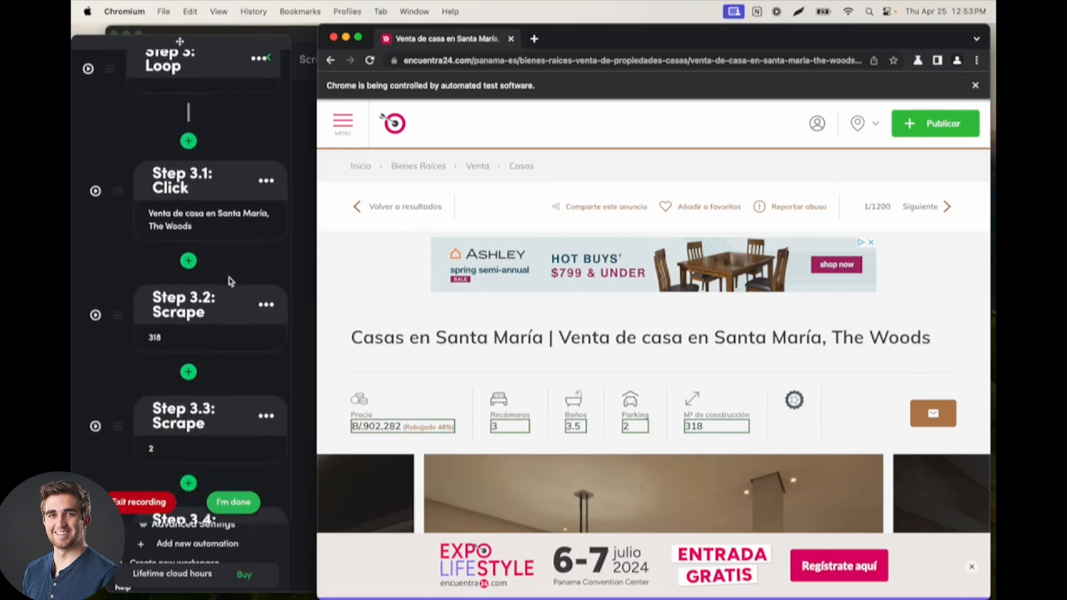
{"action": "scroll", "coordinate": [231, 281], "scroll_direction": "down", "scroll_amount": 6}
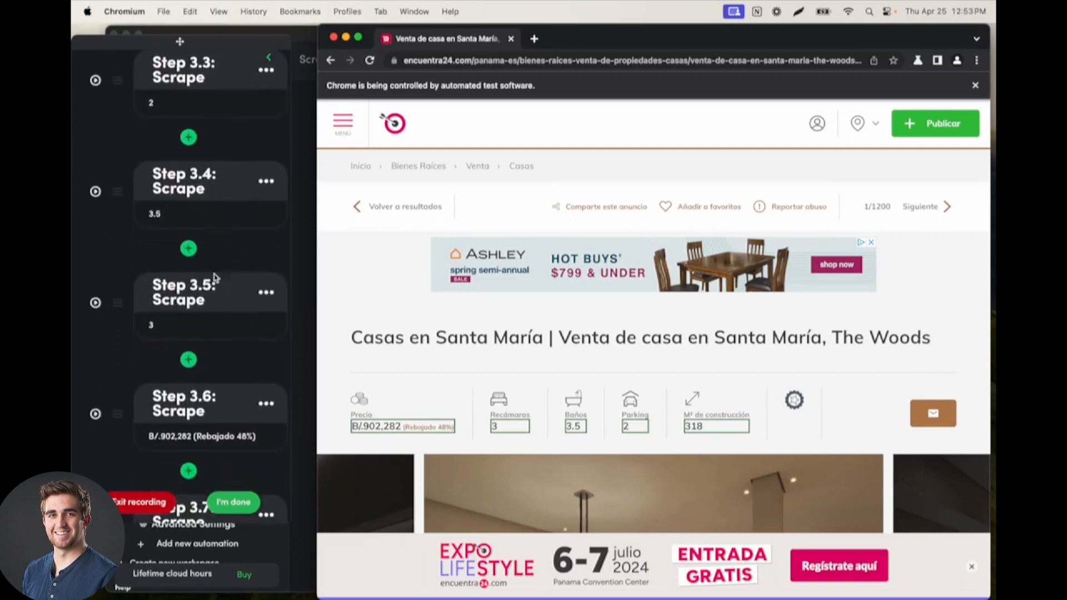
{"action": "scroll", "coordinate": [214, 277], "scroll_direction": "down", "scroll_amount": 1}
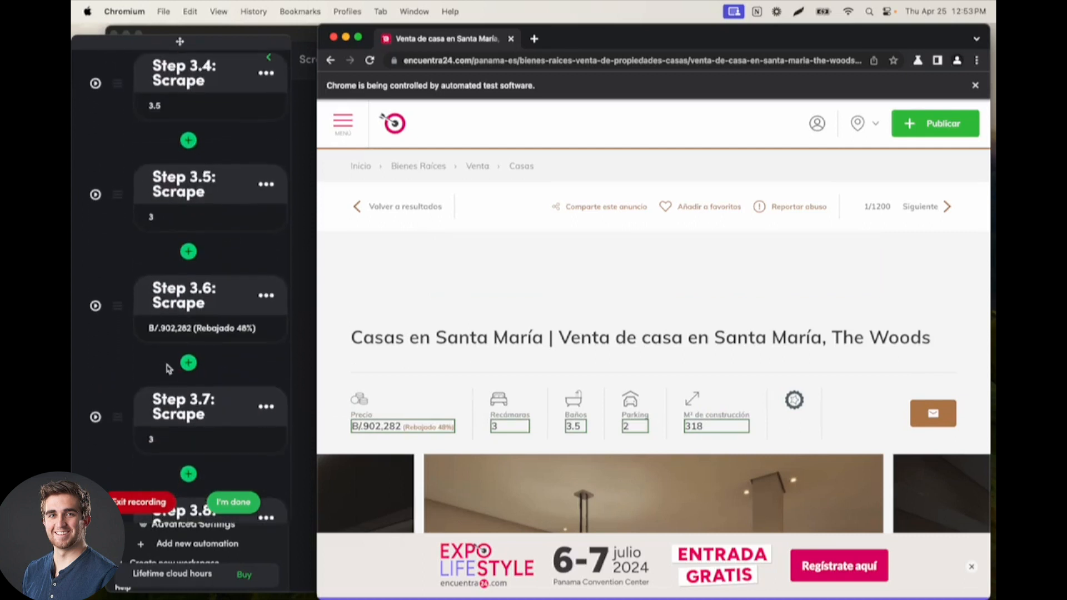
{"action": "left_click", "coordinate": [253, 502]}
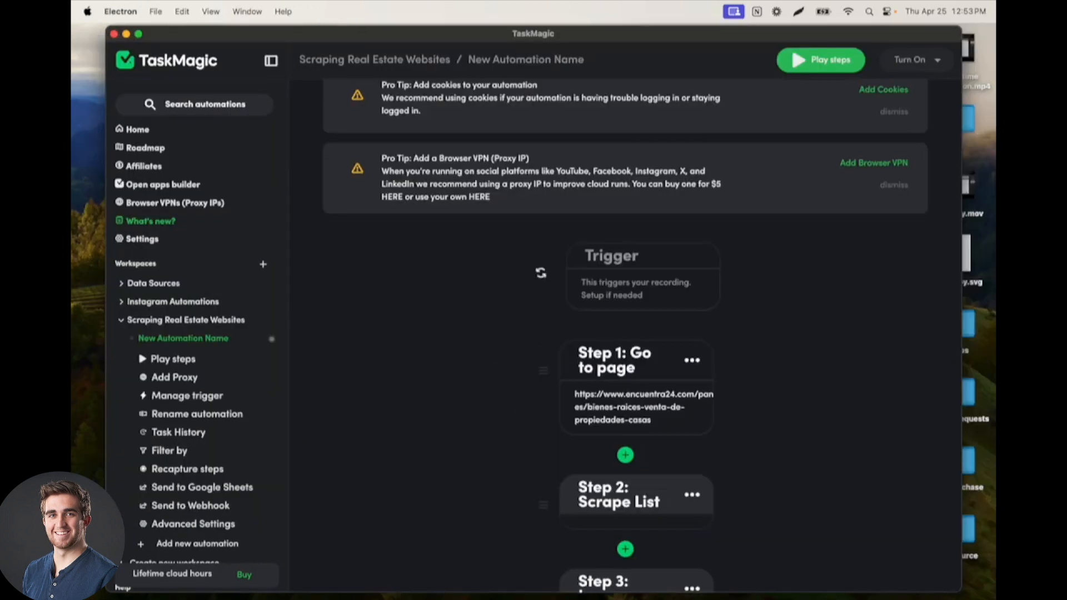
Step: Review the automation's flow from the page and Scrape List steps through the loop's click and scrape steps to the loop's end
{"action": "scroll", "coordinate": [544, 427], "scroll_direction": "down", "scroll_amount": 15}
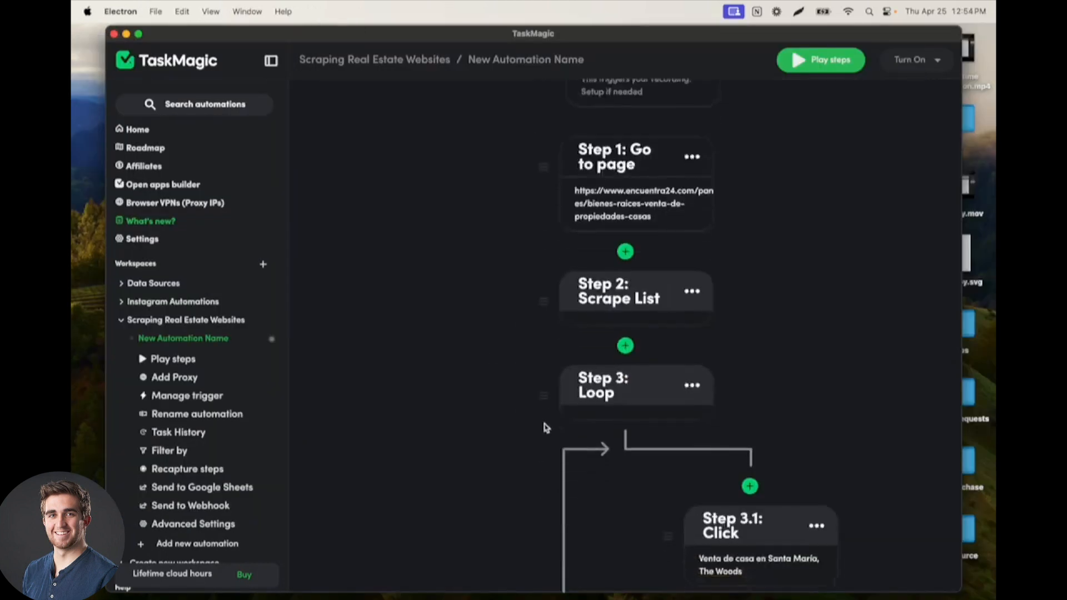
{"action": "scroll", "coordinate": [543, 428], "scroll_direction": "down", "scroll_amount": 5}
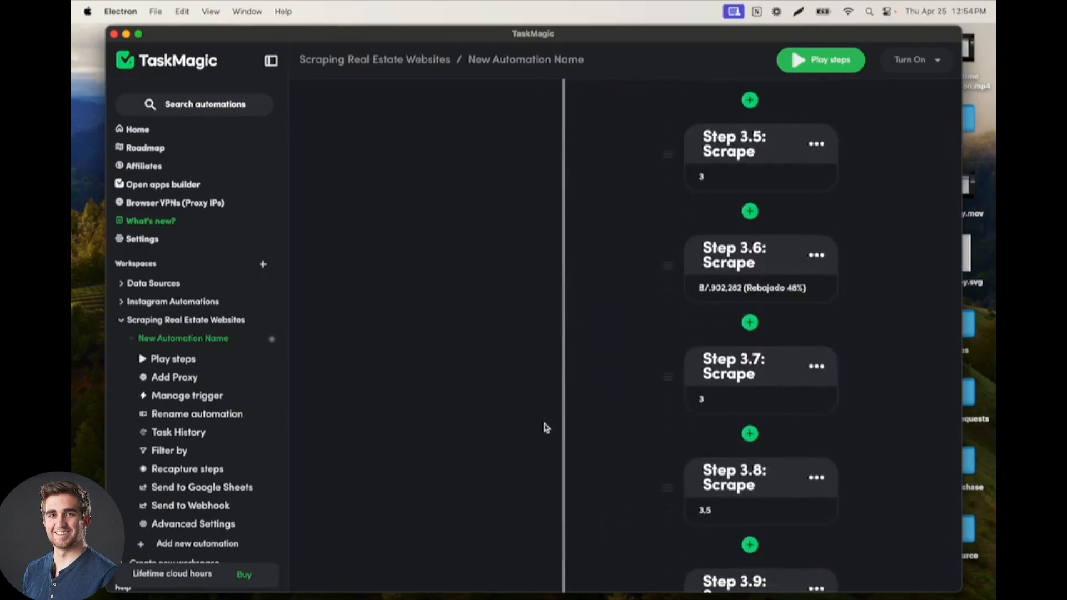
{"action": "scroll", "coordinate": [633, 353], "scroll_direction": "down", "scroll_amount": 5}
{"action": "scroll", "coordinate": [634, 352], "scroll_direction": "up", "scroll_amount": 12}
{"action": "scroll", "coordinate": [627, 350], "scroll_direction": "up", "scroll_amount": 8}
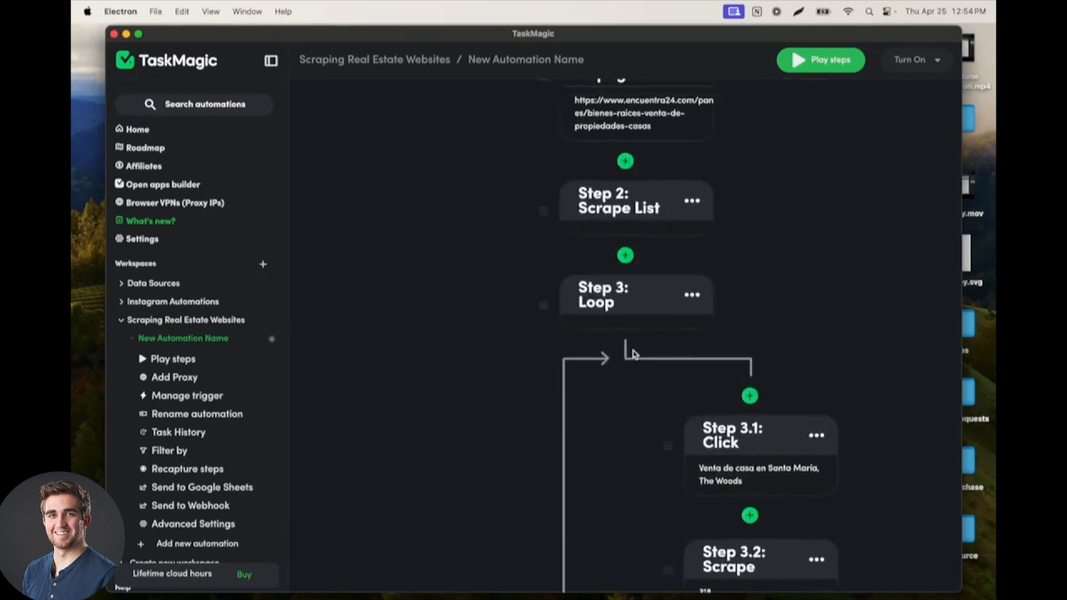
{"action": "scroll", "coordinate": [633, 262], "scroll_direction": "down", "scroll_amount": 1}
{"action": "scroll", "coordinate": [623, 264], "scroll_direction": "down", "scroll_amount": 1}
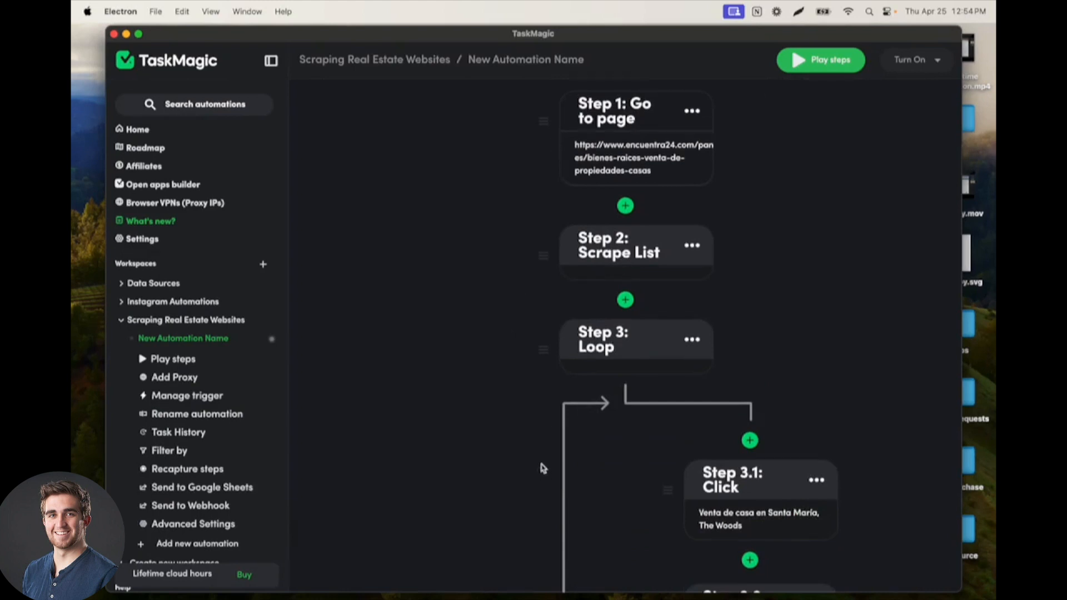
{"action": "scroll", "coordinate": [670, 276], "scroll_direction": "down", "scroll_amount": 2}
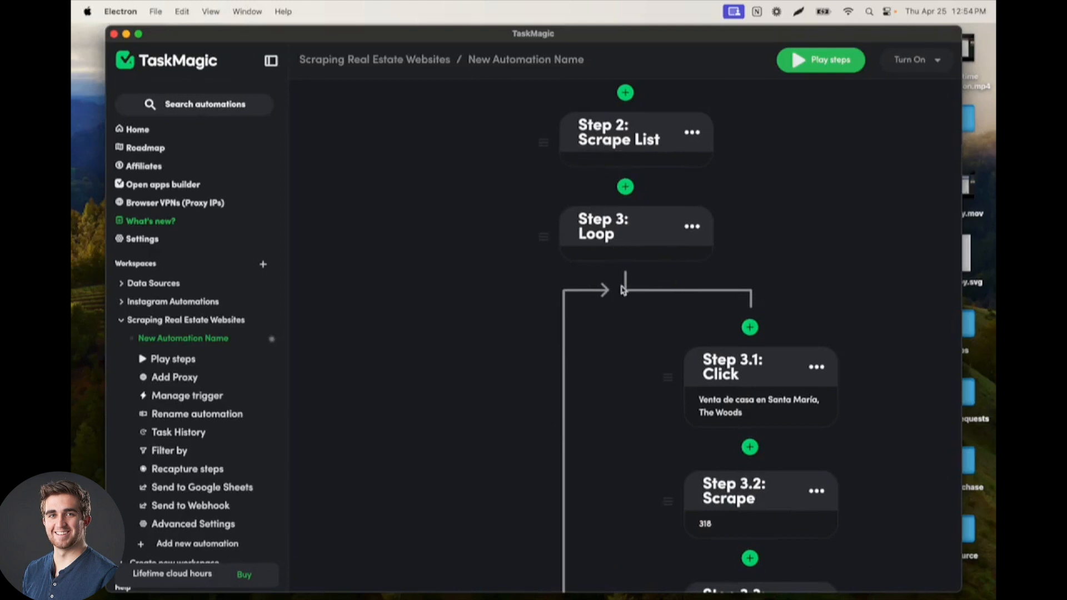
{"action": "scroll", "coordinate": [622, 289], "scroll_direction": "down", "scroll_amount": 4}
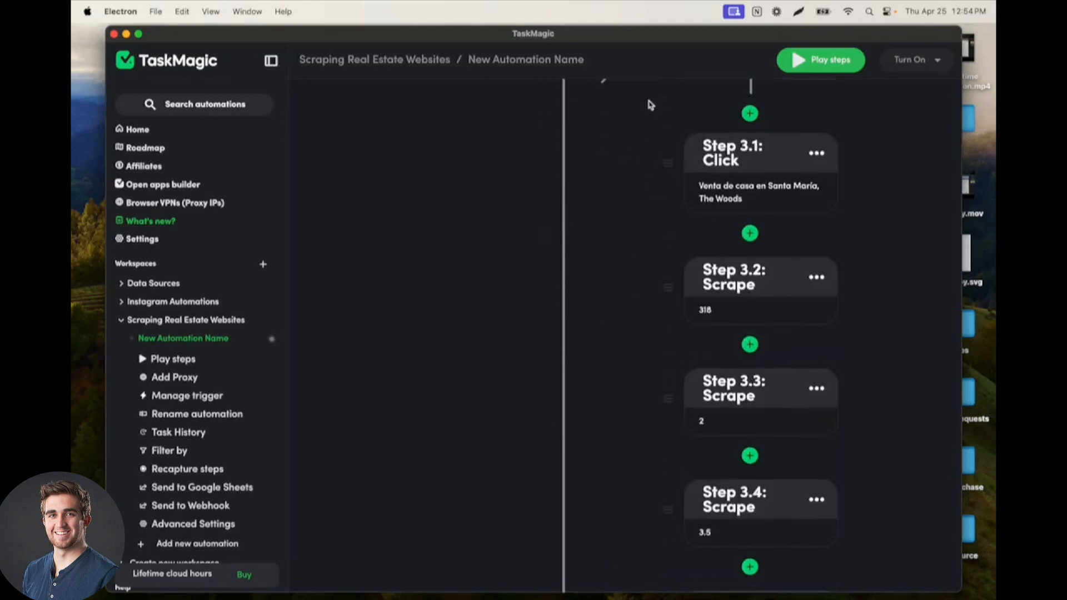
{"action": "scroll", "coordinate": [648, 119], "scroll_direction": "up", "scroll_amount": 1}
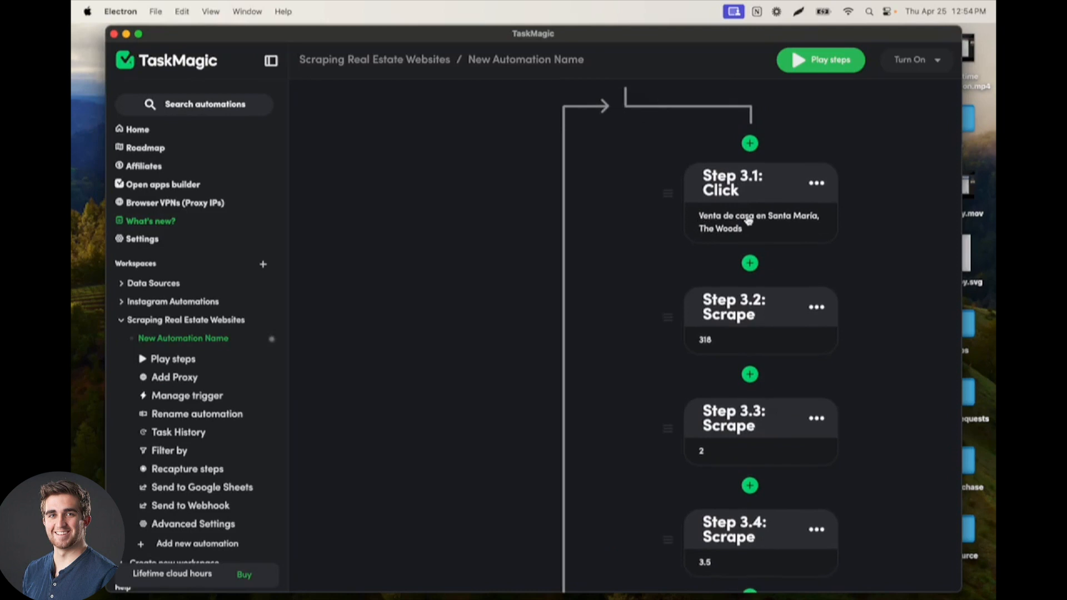
{"action": "scroll", "coordinate": [748, 221], "scroll_direction": "down", "scroll_amount": 3}
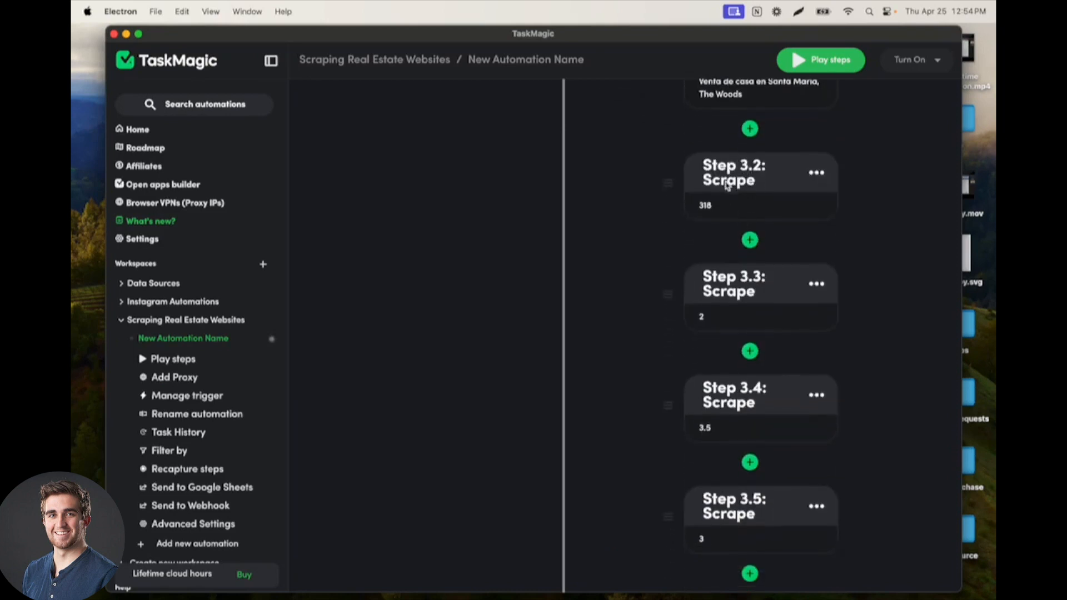
{"action": "scroll", "coordinate": [710, 408], "scroll_direction": "down", "scroll_amount": 1}
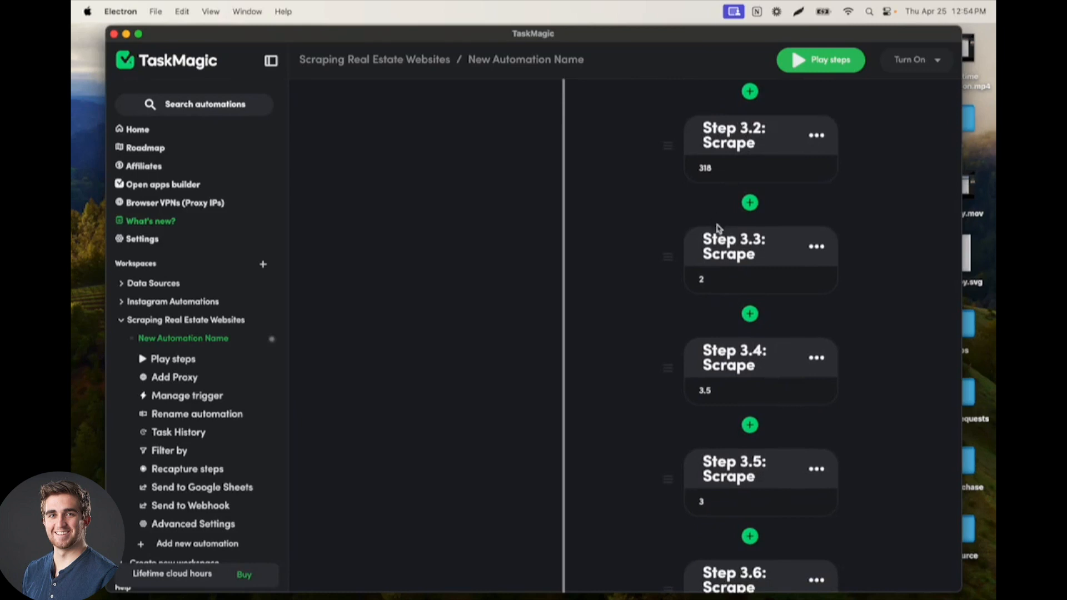
{"action": "scroll", "coordinate": [727, 271], "scroll_direction": "up", "scroll_amount": 3}
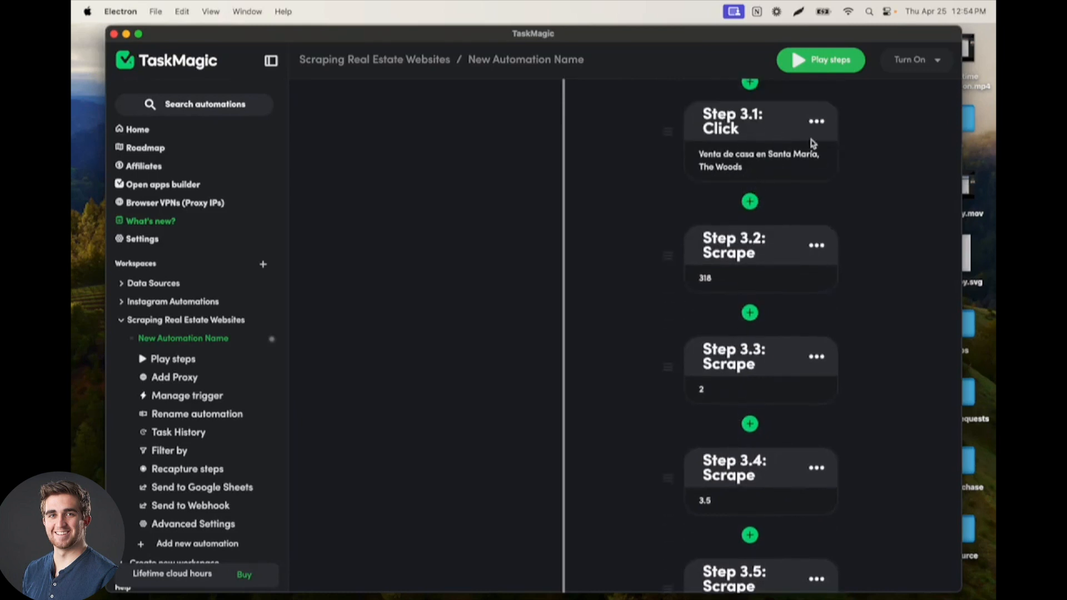
{"action": "scroll", "coordinate": [722, 139], "scroll_direction": "up", "scroll_amount": 2}
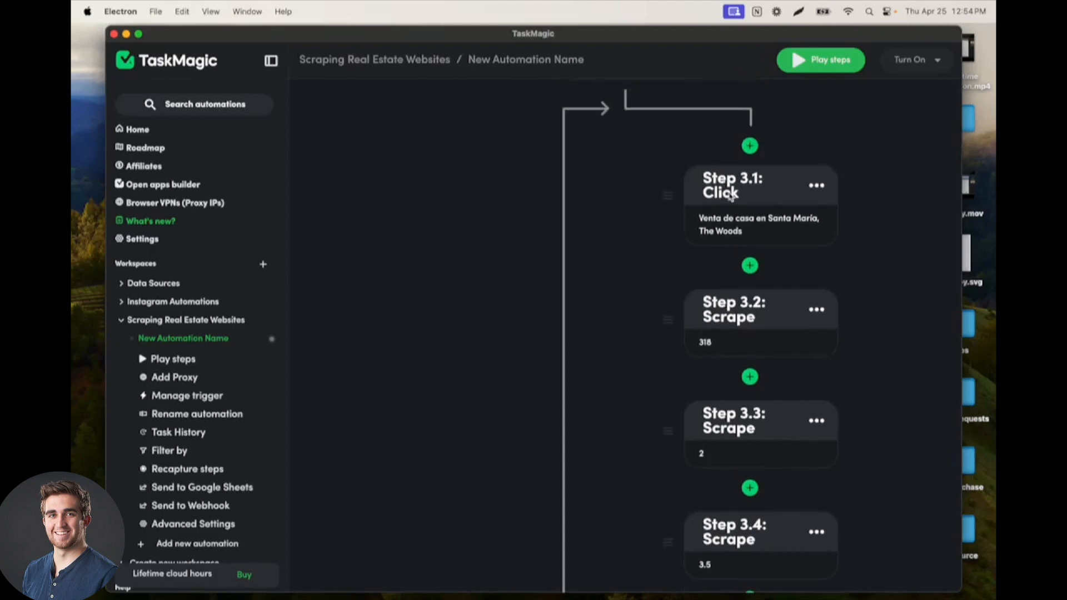
{"action": "scroll", "coordinate": [728, 183], "scroll_direction": "up", "scroll_amount": 3}
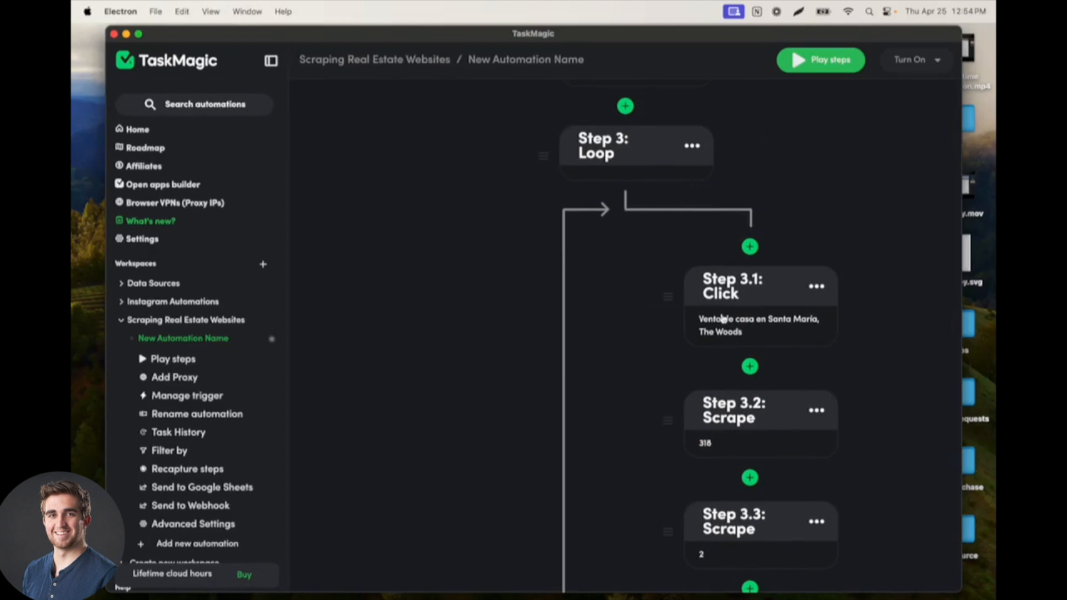
{"action": "scroll", "coordinate": [719, 297], "scroll_direction": "down", "scroll_amount": 1}
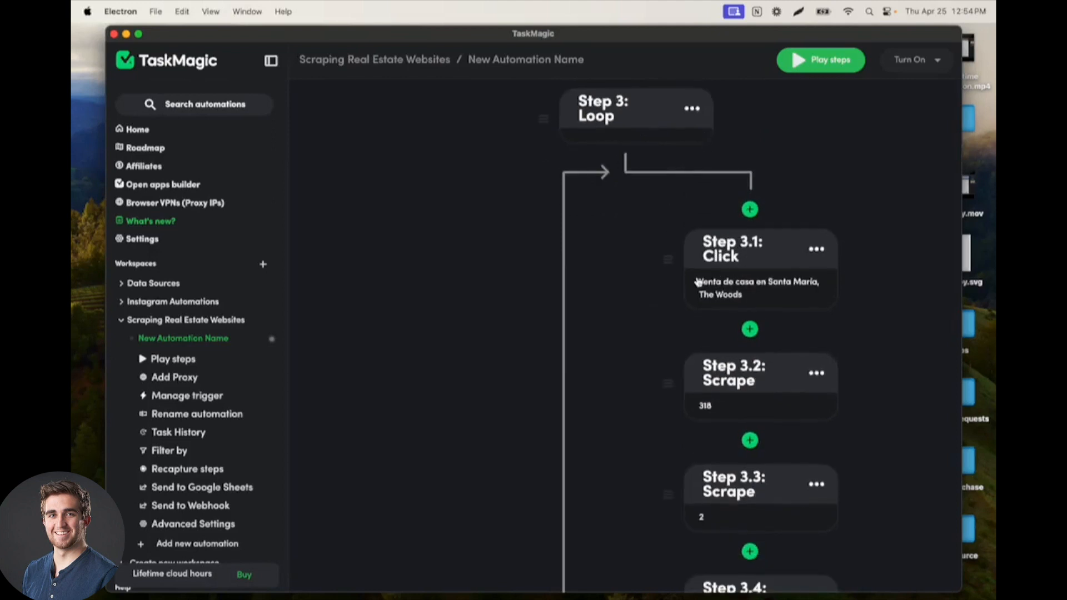
{"action": "scroll", "coordinate": [703, 283], "scroll_direction": "down", "scroll_amount": 3}
{"action": "scroll", "coordinate": [698, 281], "scroll_direction": "up", "scroll_amount": 3}
{"action": "scroll", "coordinate": [699, 282], "scroll_direction": "up", "scroll_amount": 4}
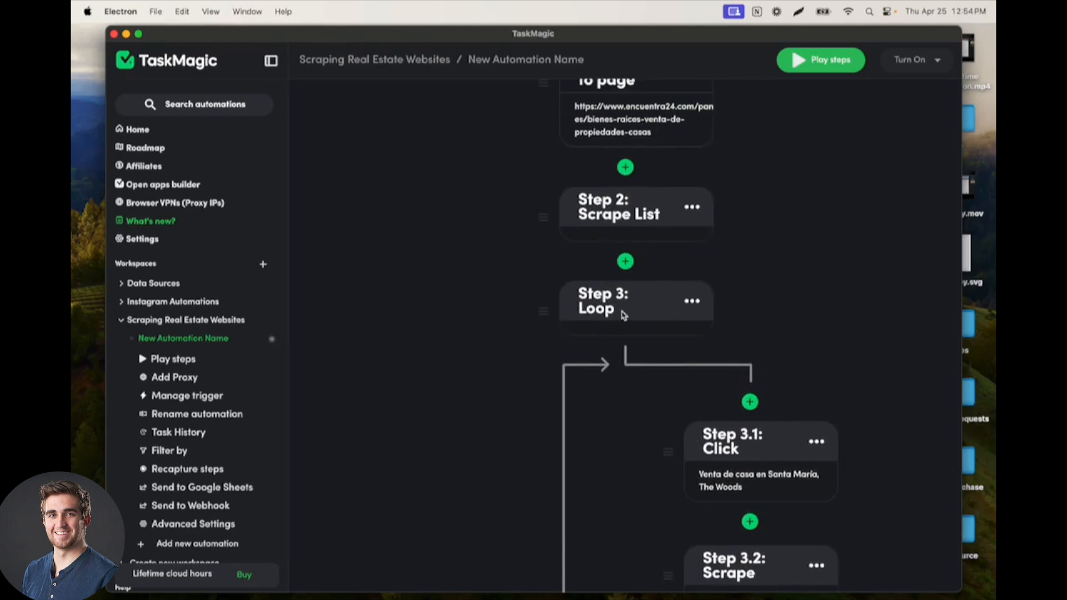
{"action": "scroll", "coordinate": [623, 301], "scroll_direction": "down", "scroll_amount": 2}
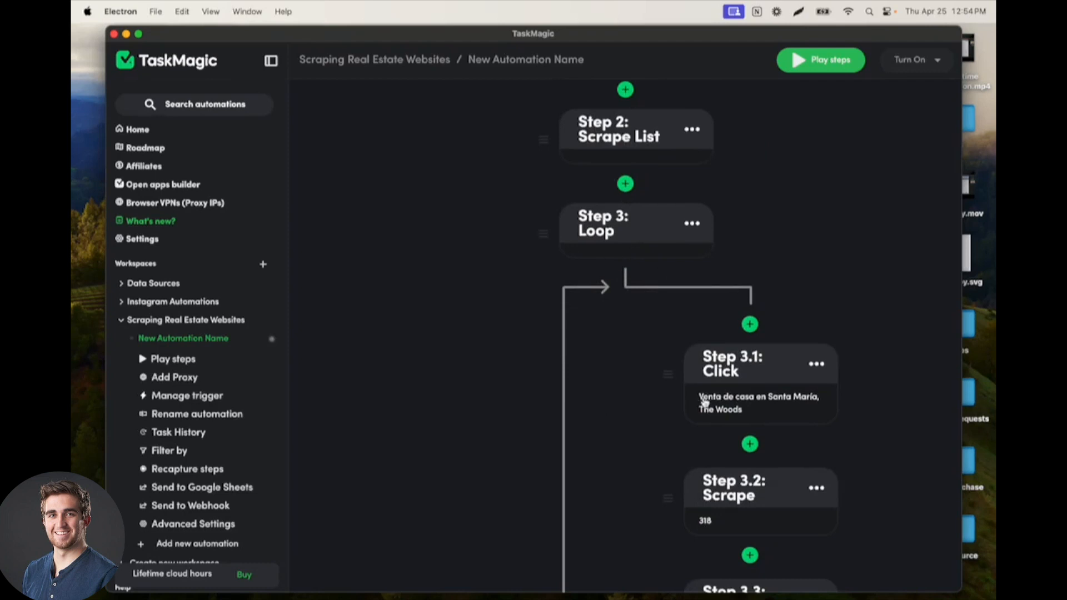
{"action": "scroll", "coordinate": [730, 405], "scroll_direction": "down", "scroll_amount": 2}
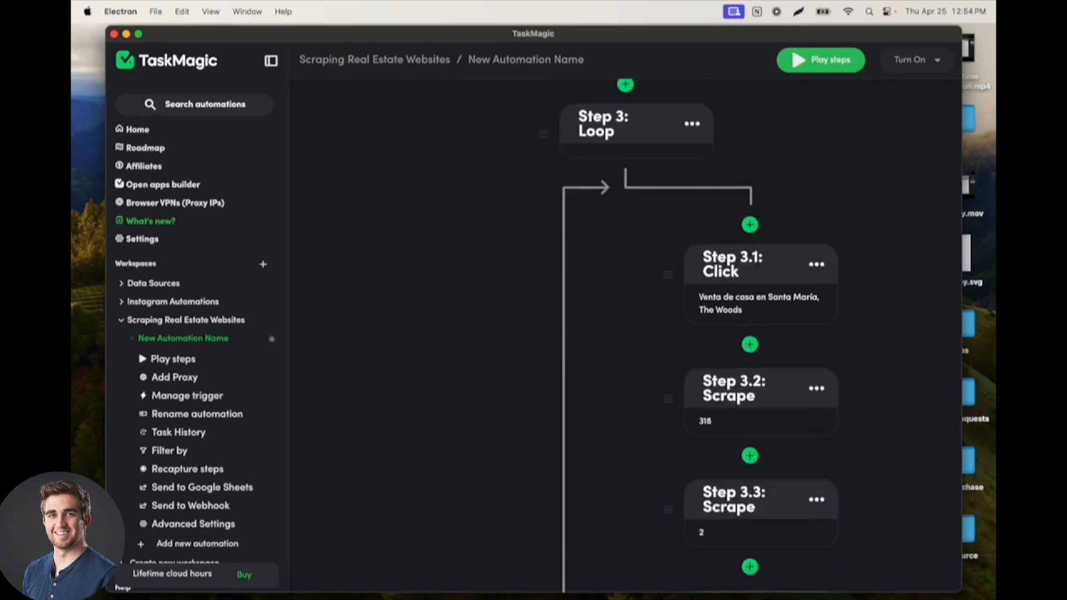
{"action": "scroll", "coordinate": [731, 422], "scroll_direction": "down", "scroll_amount": 12}
{"action": "scroll", "coordinate": [745, 433], "scroll_direction": "down", "scroll_amount": 4}
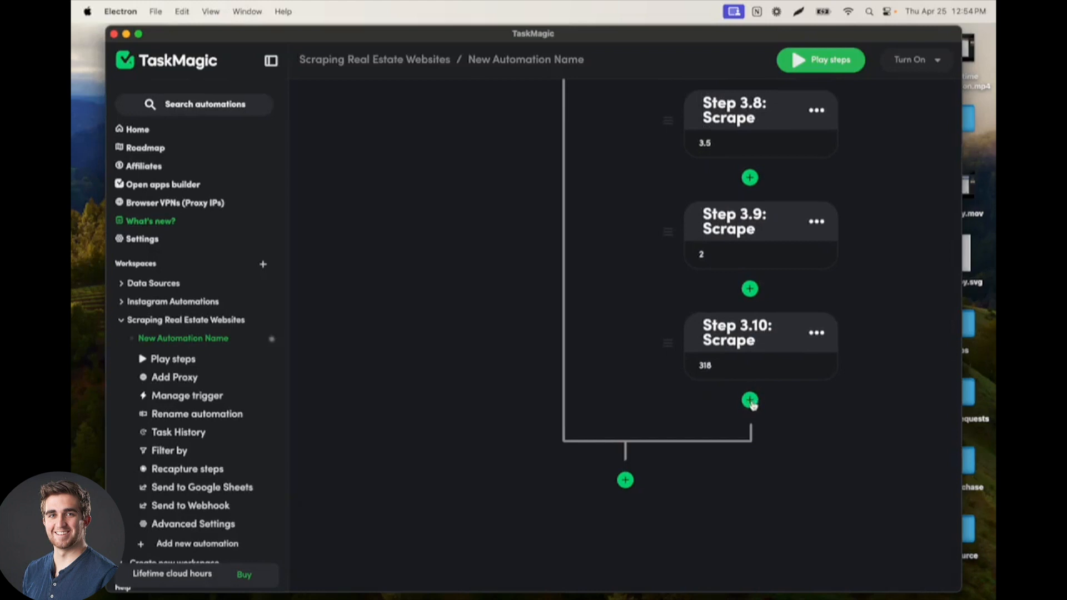
Step: Add a Go Back action at the end of the loop, directly after the last scrape step
{"action": "left_click", "coordinate": [750, 400]}
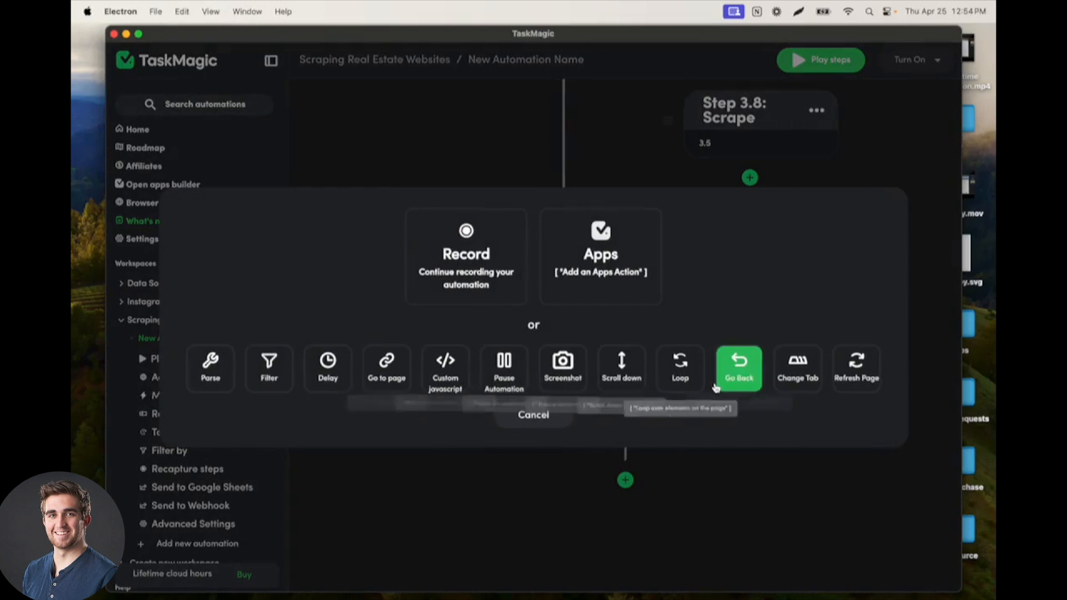
{"action": "left_click", "coordinate": [730, 373]}
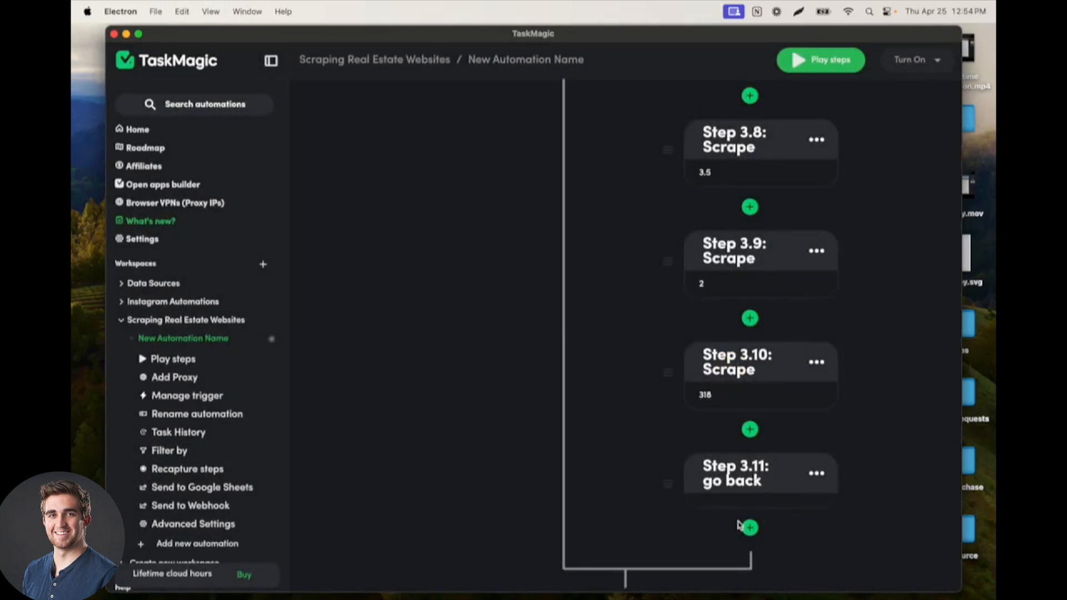
{"action": "scroll", "coordinate": [764, 484], "scroll_direction": "up", "scroll_amount": 3}
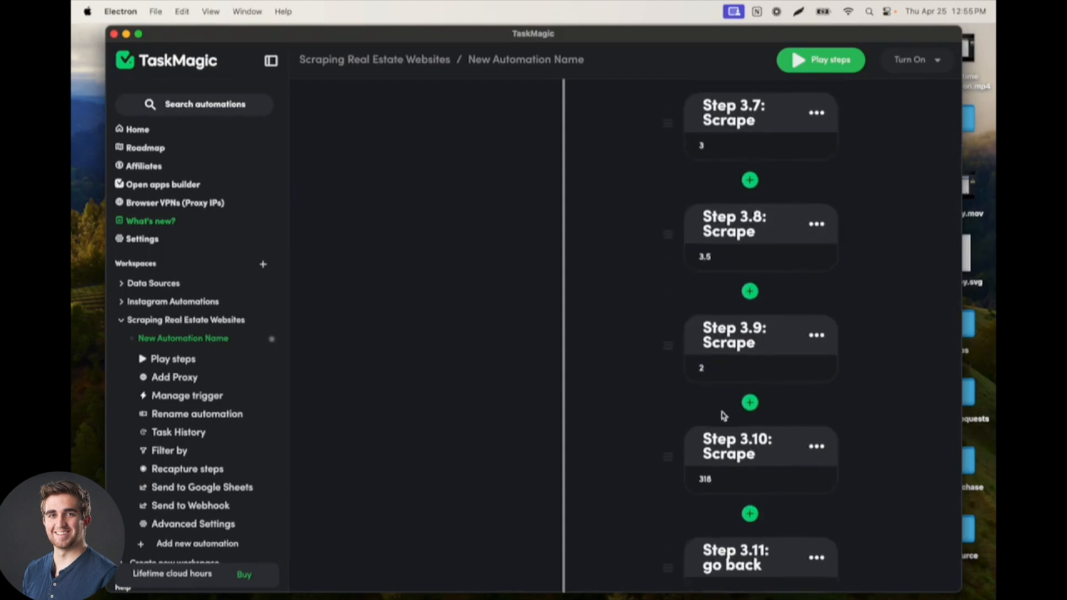
{"action": "scroll", "coordinate": [725, 461], "scroll_direction": "down", "scroll_amount": 3}
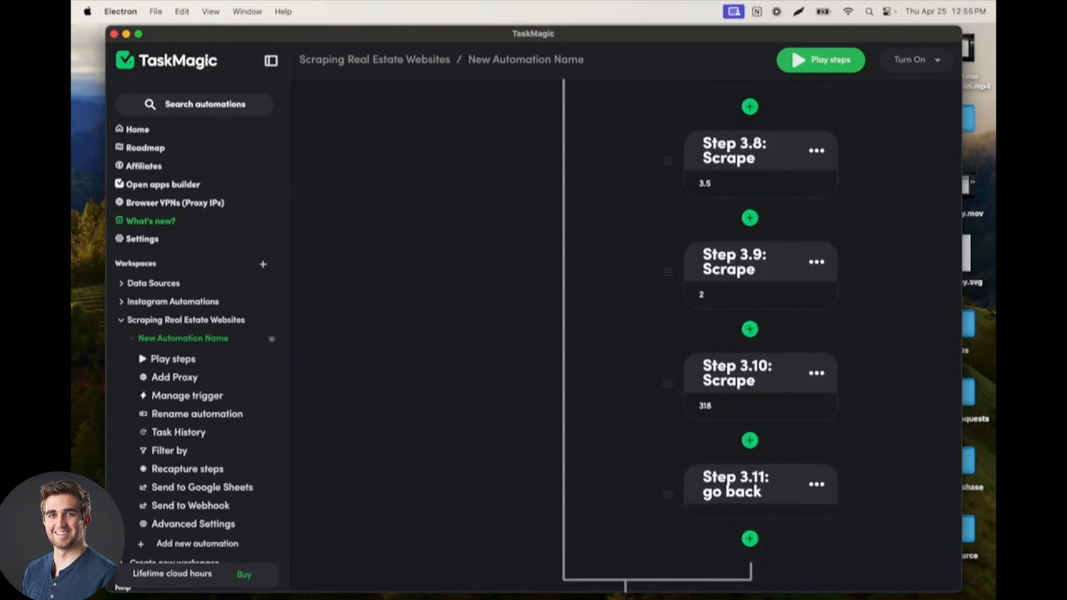
Step: Switch to Chrome, return from the open Santa María house listing to the previous page, and put the browser window away
{"action": "left_click_drag", "start_coordinate": [995, 132], "coordinate": [644, 131]}
{"action": "left_click", "coordinate": [104, 63]}
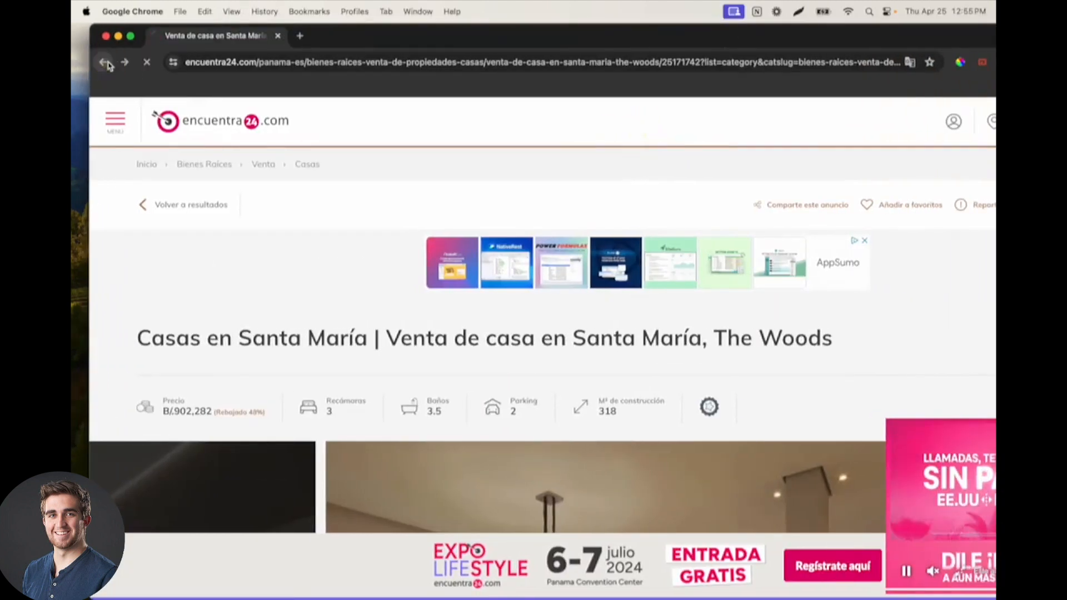
{"action": "left_click", "coordinate": [118, 35]}
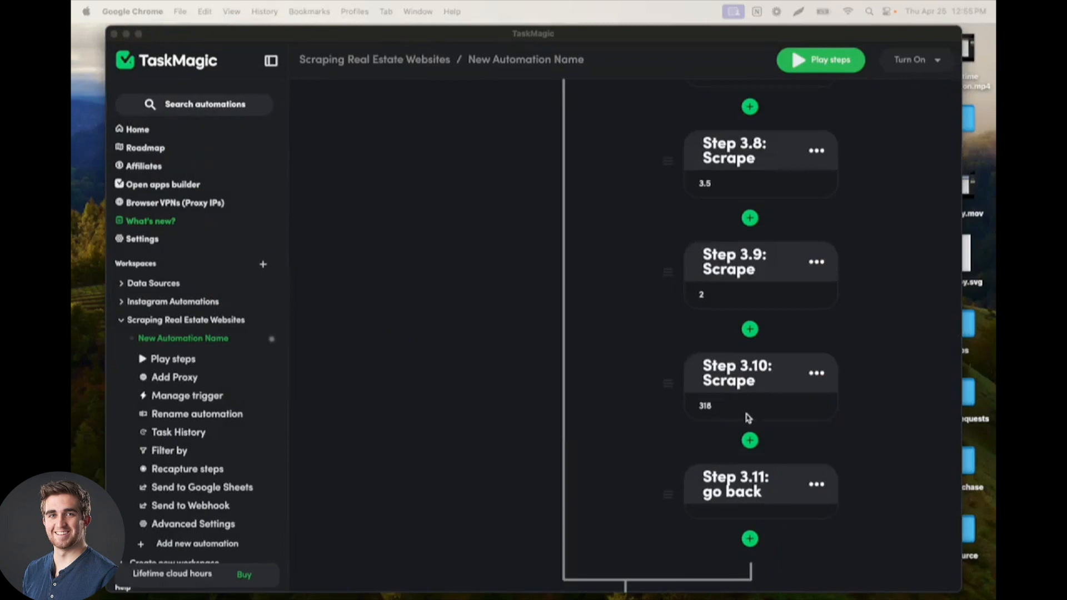
Step: Review the complete automation flow, from the page, Scrape List and Loop steps to the loop's click, scrape and go back steps
{"action": "scroll", "coordinate": [750, 284], "scroll_direction": "up", "scroll_amount": 3}
{"action": "scroll", "coordinate": [750, 284], "scroll_direction": "down", "scroll_amount": 2}
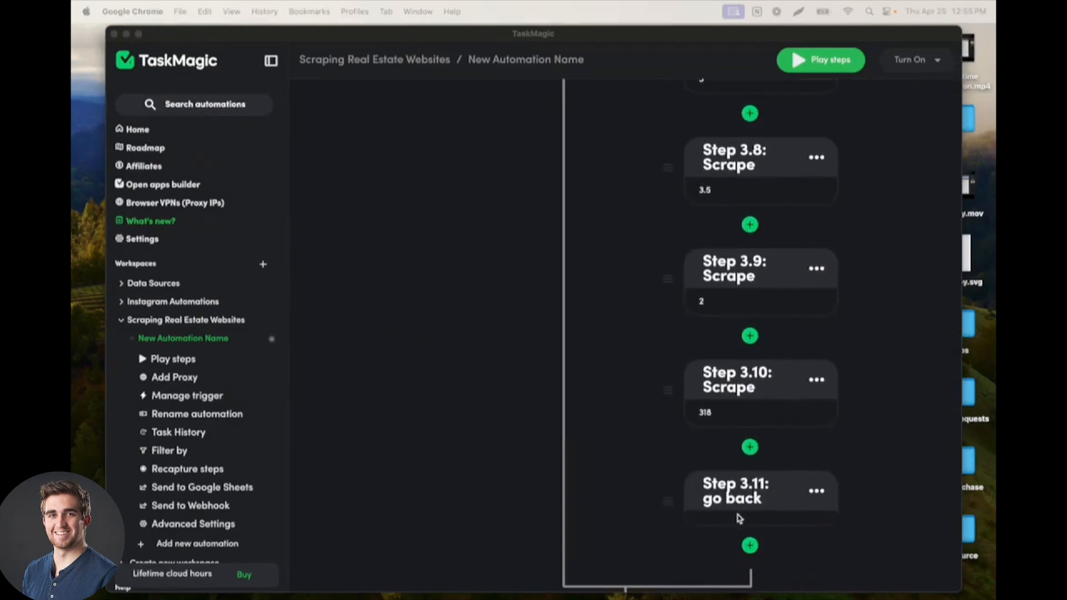
{"action": "scroll", "coordinate": [595, 406], "scroll_direction": "up", "scroll_amount": 10}
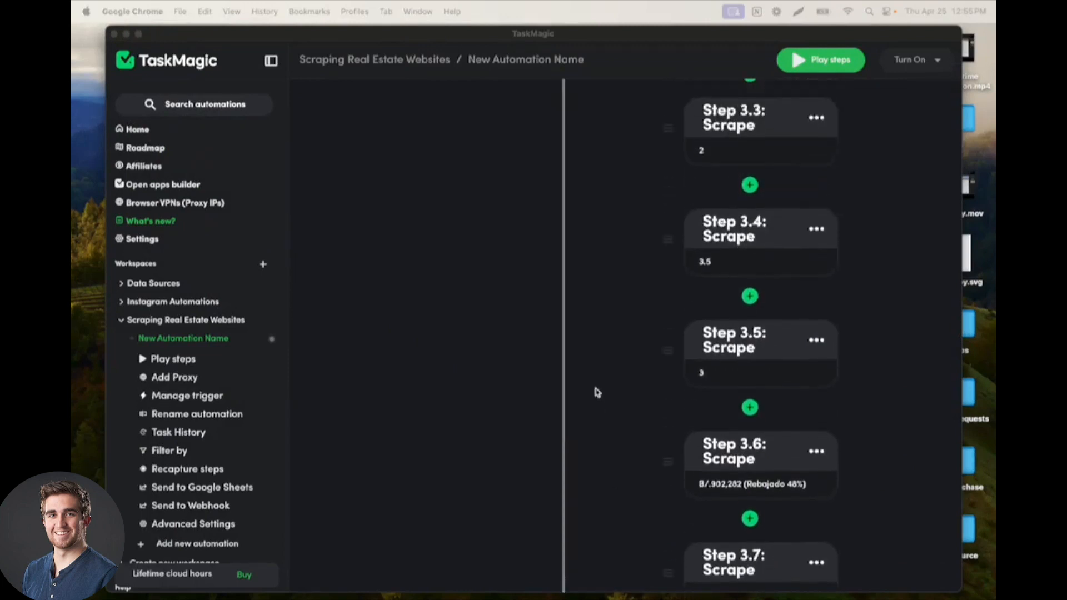
{"action": "scroll", "coordinate": [597, 392], "scroll_direction": "up", "scroll_amount": 4}
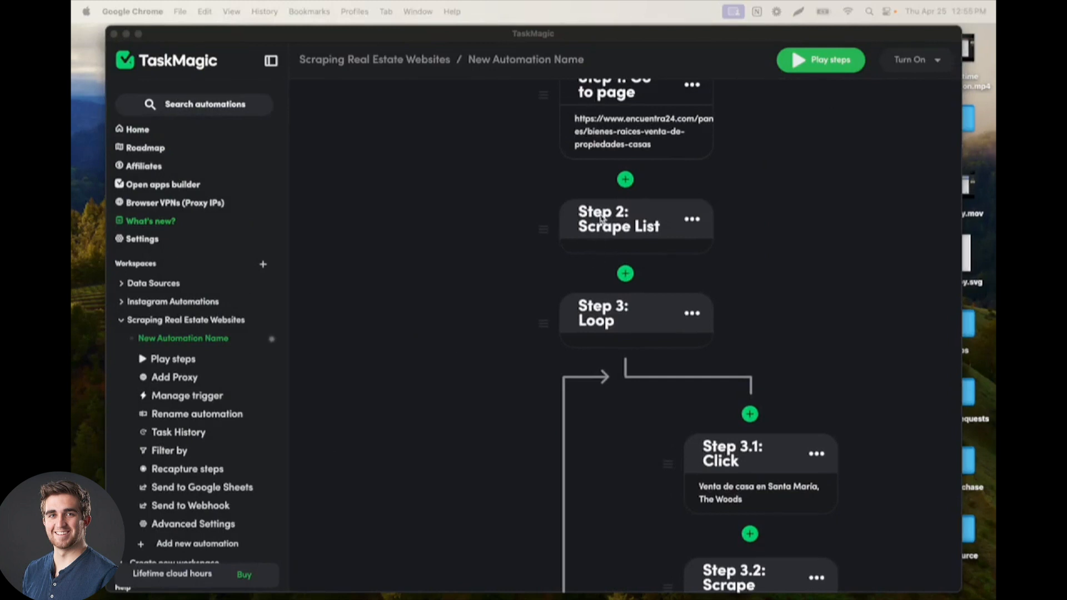
{"action": "scroll", "coordinate": [578, 345], "scroll_direction": "down", "scroll_amount": 2}
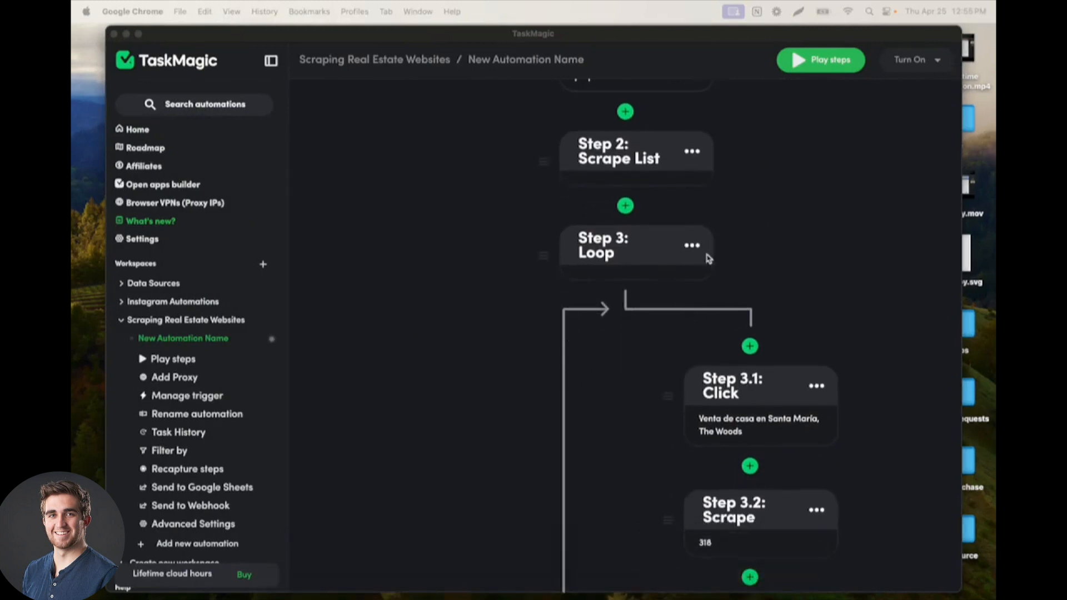
{"action": "scroll", "coordinate": [724, 292], "scroll_direction": "down", "scroll_amount": 2}
{"action": "scroll", "coordinate": [717, 477], "scroll_direction": "down", "scroll_amount": 14}
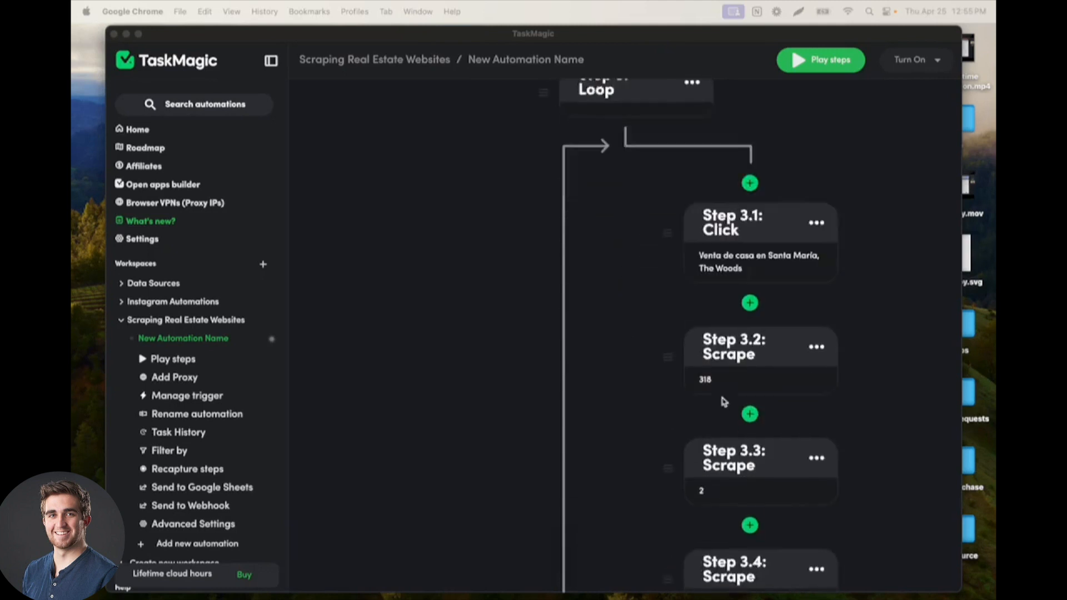
{"action": "scroll", "coordinate": [733, 422], "scroll_direction": "down", "scroll_amount": 3}
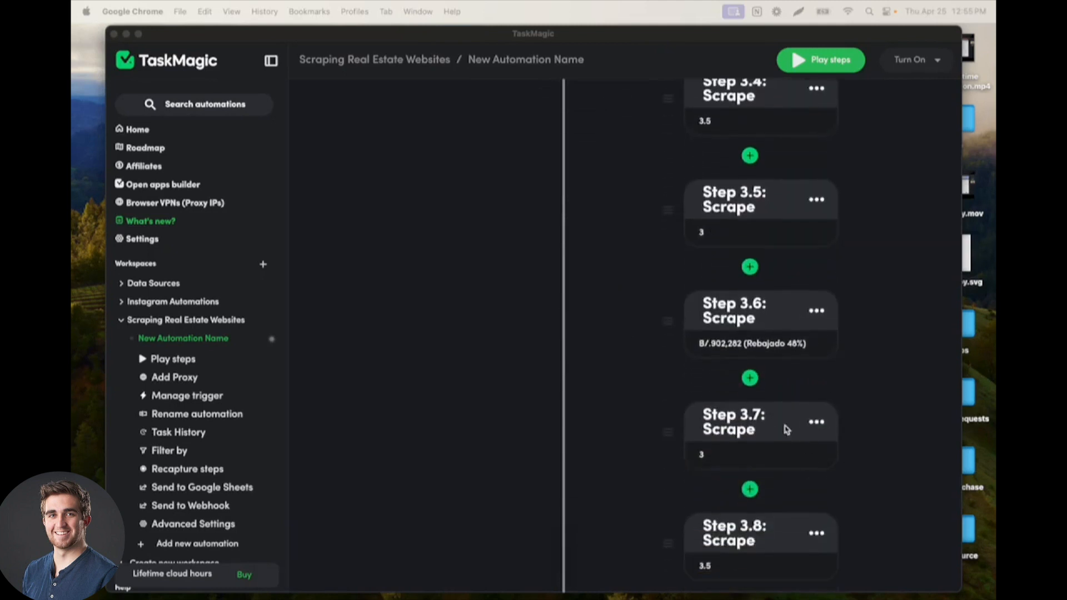
{"action": "scroll", "coordinate": [731, 286], "scroll_direction": "up", "scroll_amount": 20}
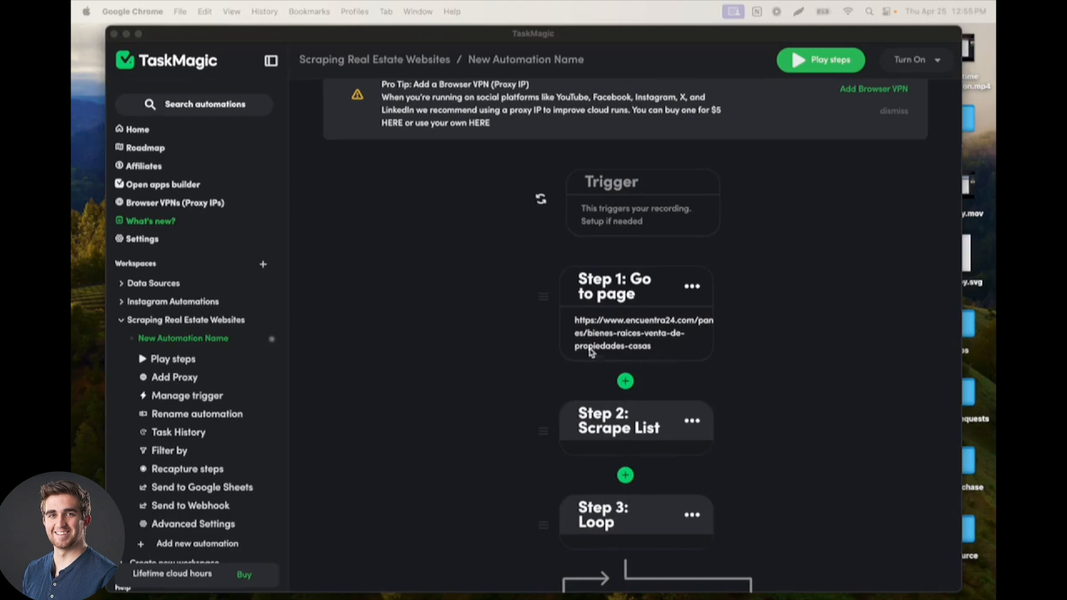
Step: Run the automation's steps and examine the house listings on the encuentra24 page it opens
{"action": "left_click", "coordinate": [817, 68]}
{"action": "left_click", "coordinate": [816, 67]}
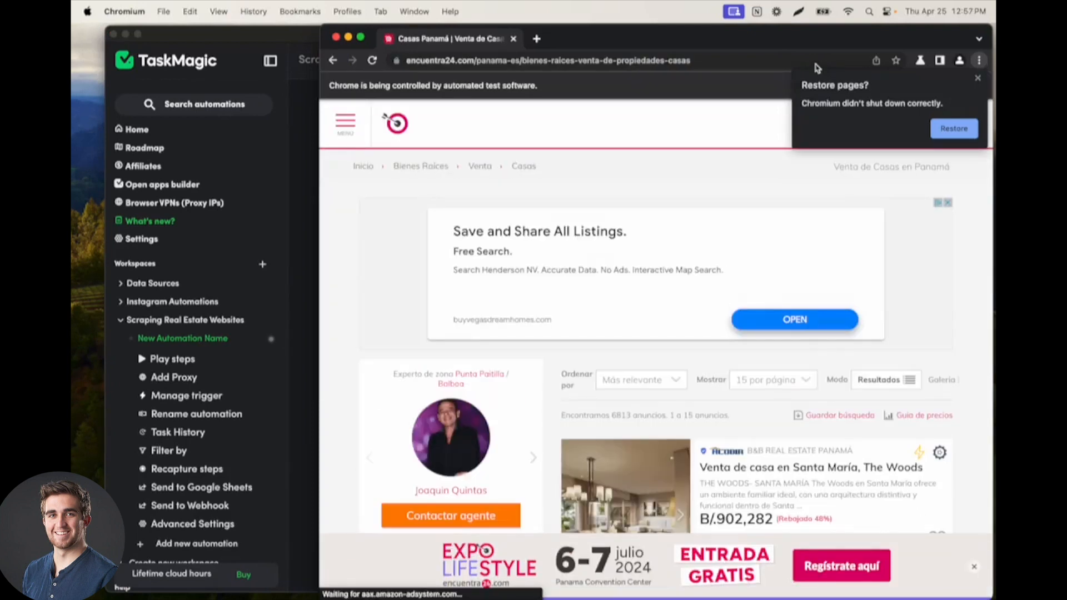
{"action": "scroll", "coordinate": [720, 252], "scroll_direction": "down", "scroll_amount": 4}
{"action": "scroll", "coordinate": [719, 252], "scroll_direction": "down", "scroll_amount": 1}
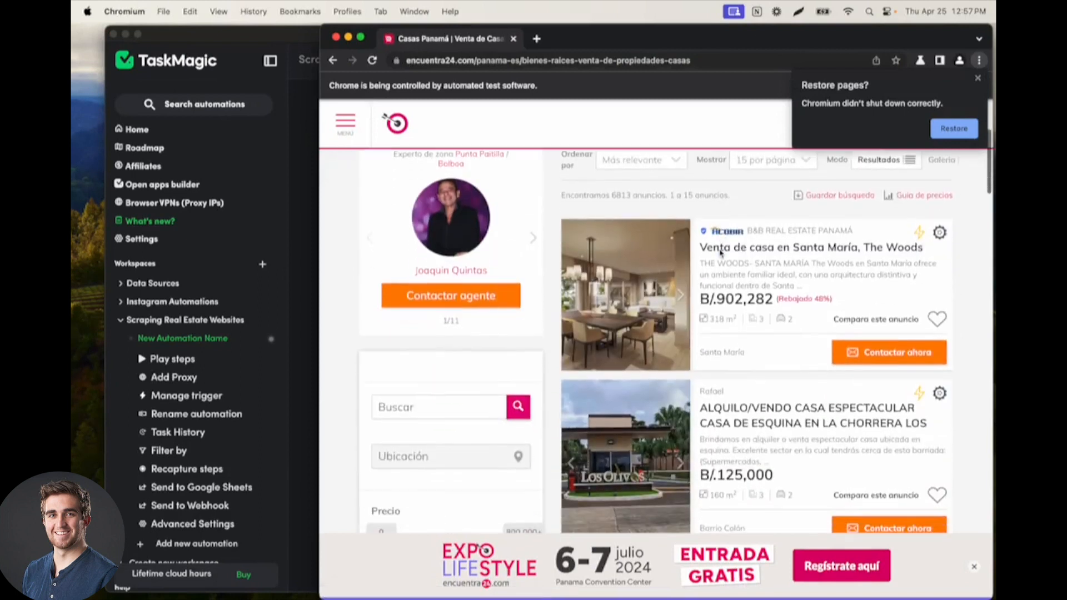
{"action": "scroll", "coordinate": [822, 183], "scroll_direction": "down", "scroll_amount": 1}
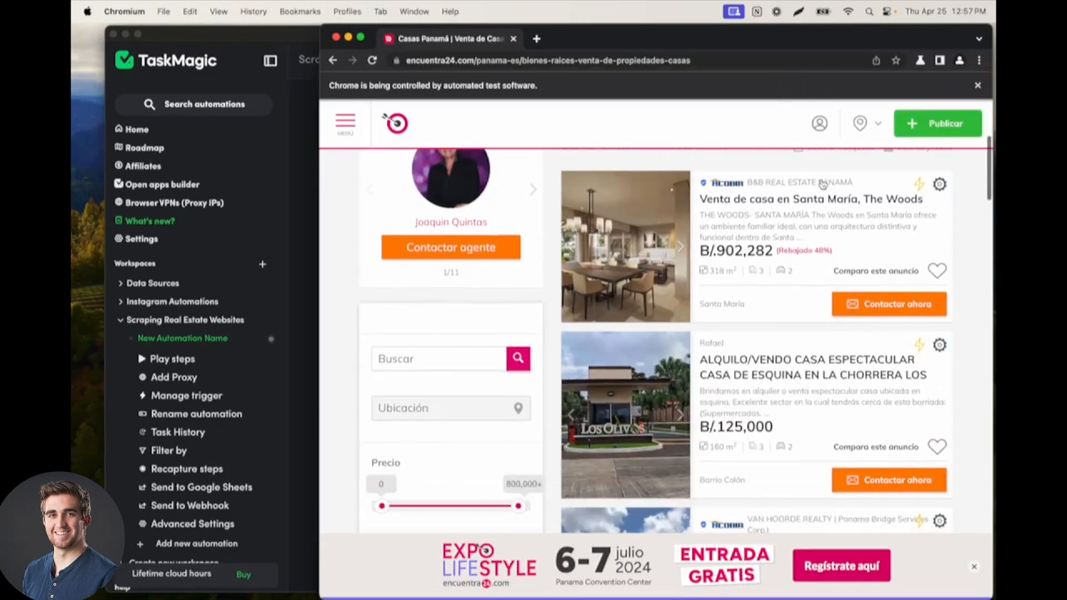